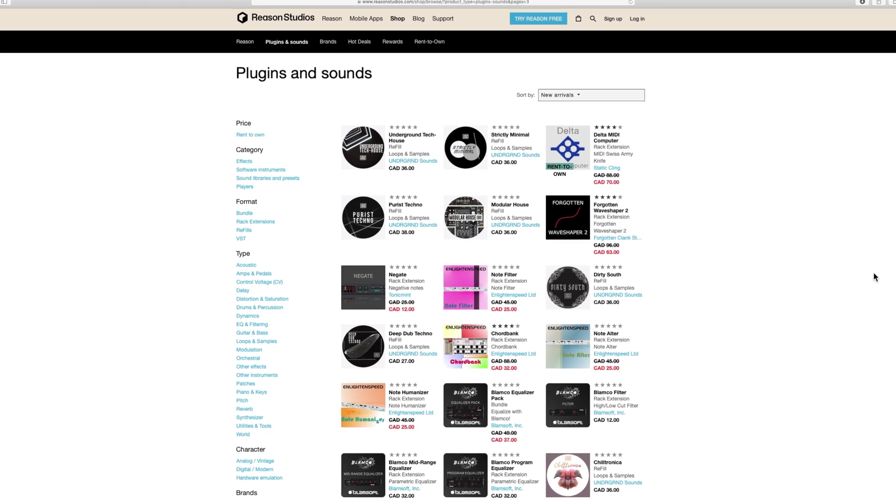
# Browse the All Instruments tiles and open Sound 1's plugin list of vendor folders
pyautogui.scroll(-5, 873, 272)
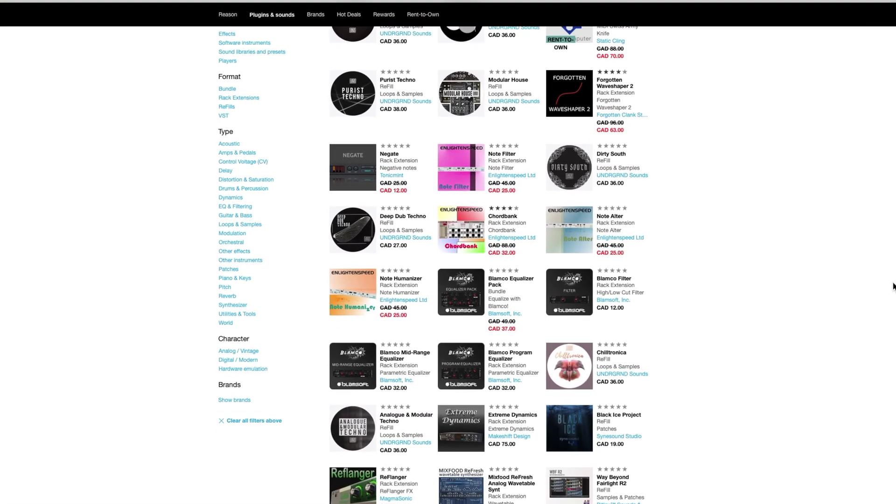
pyautogui.scroll(-6, 893, 287)
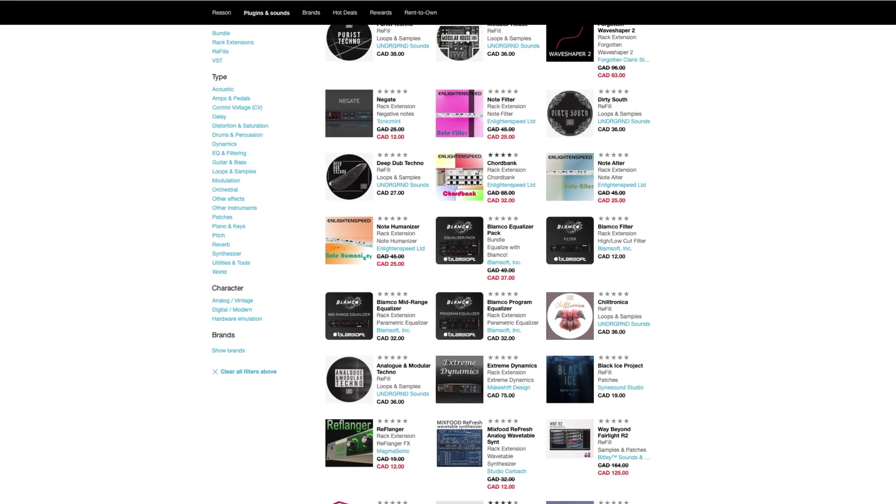
pyautogui.scroll(-10, 449, 253)
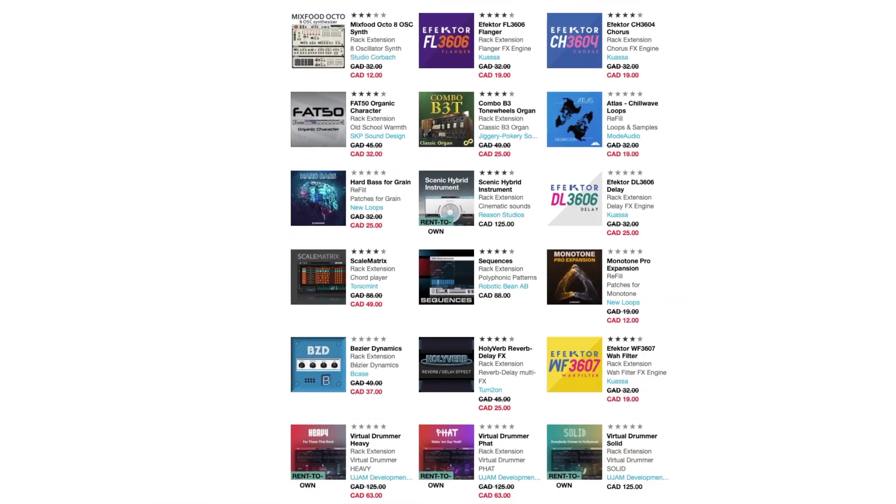
pyautogui.scroll(-5, 479, 252)
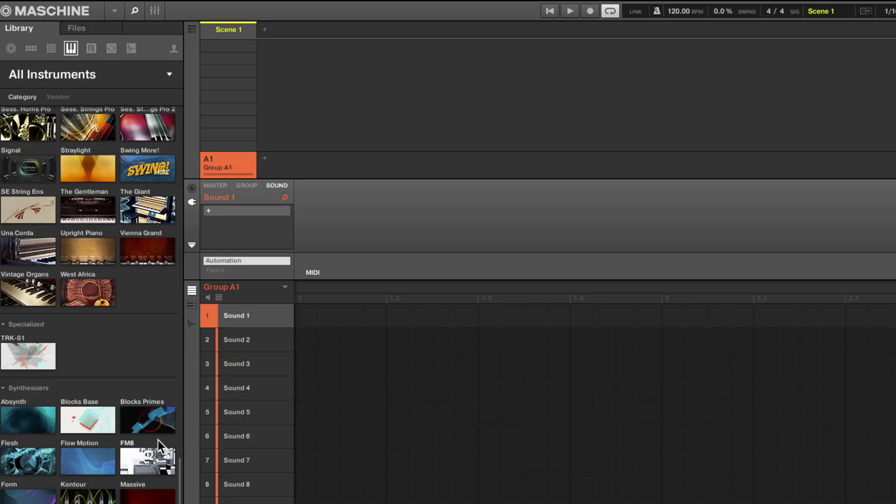
pyautogui.scroll(15, 159, 441)
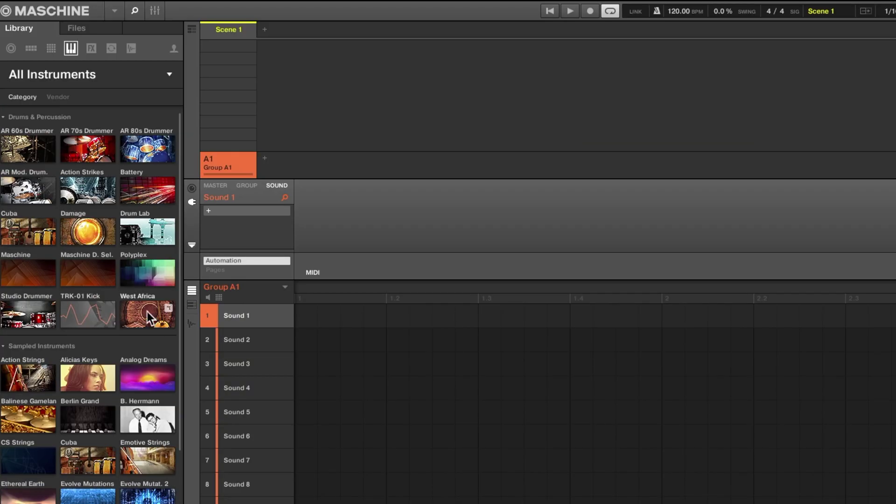
pyautogui.scroll(-5, 150, 314)
pyautogui.scroll(5, 152, 313)
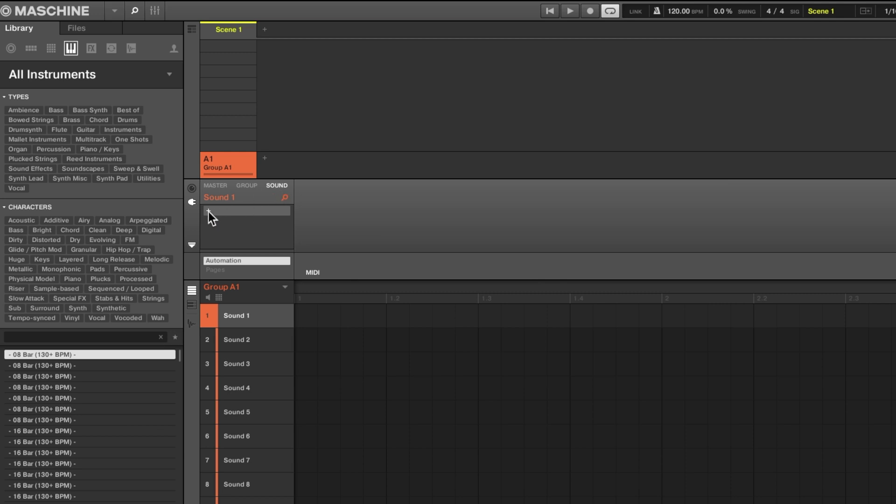
pyautogui.click(208, 212)
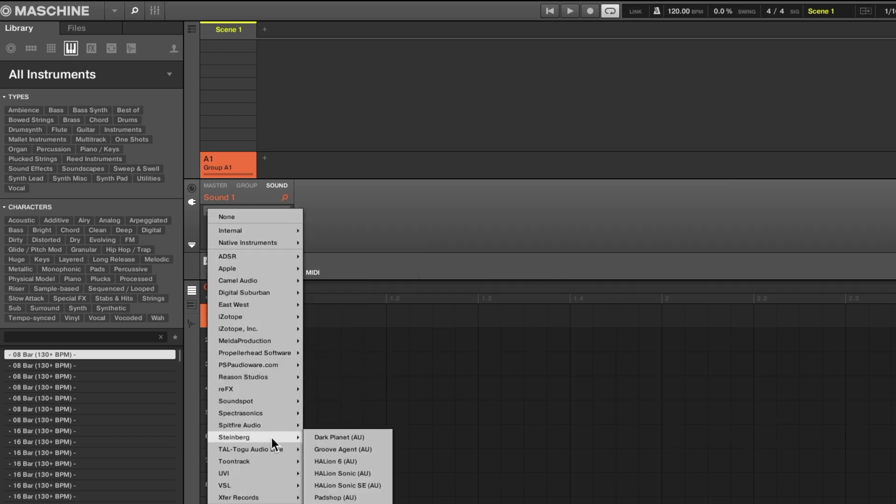
# Load the Reason Studios Reason Rack Plugin (AU) onto Sound 1 of Group A1
pyautogui.moveTo(275, 462)
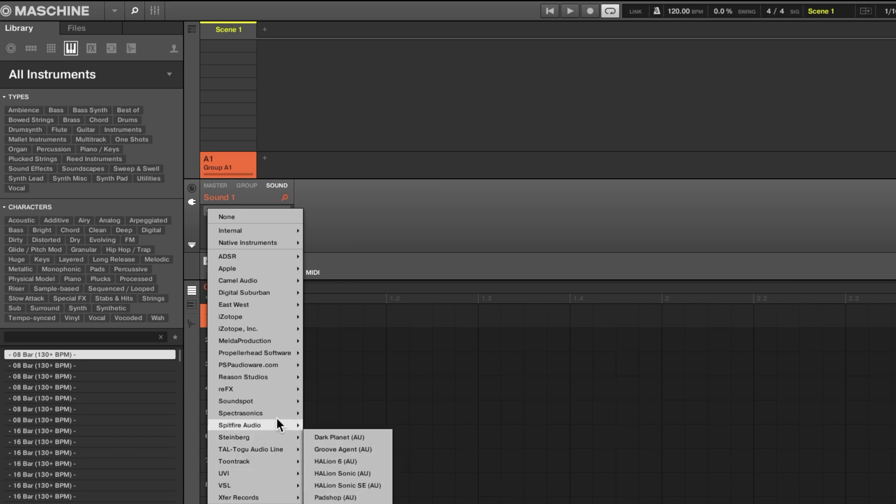
pyautogui.moveTo(273, 377)
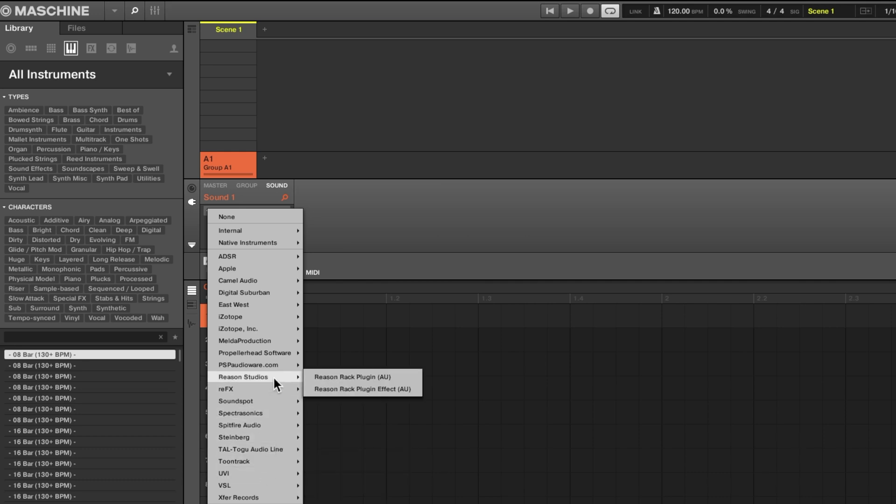
pyautogui.click(330, 377)
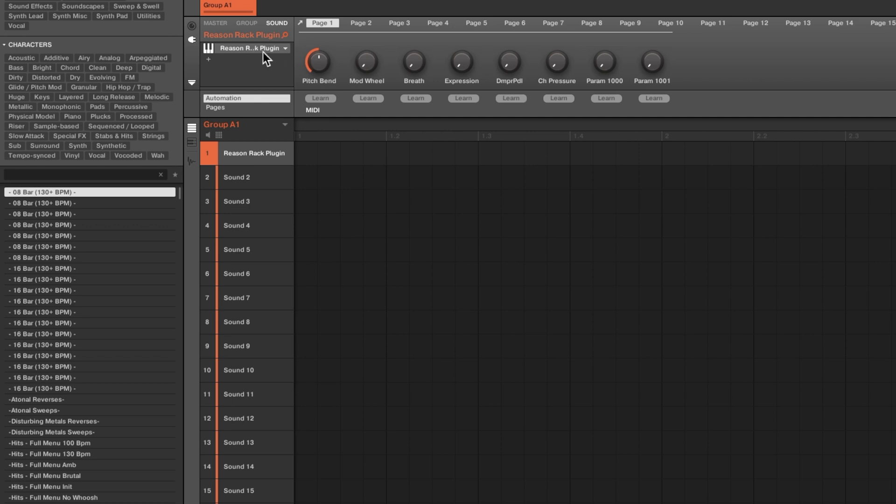
# Begin saving the loaded plugin as a preset with Save As, then cancel
pyautogui.click(258, 50)
pyautogui.moveTo(303, 280)
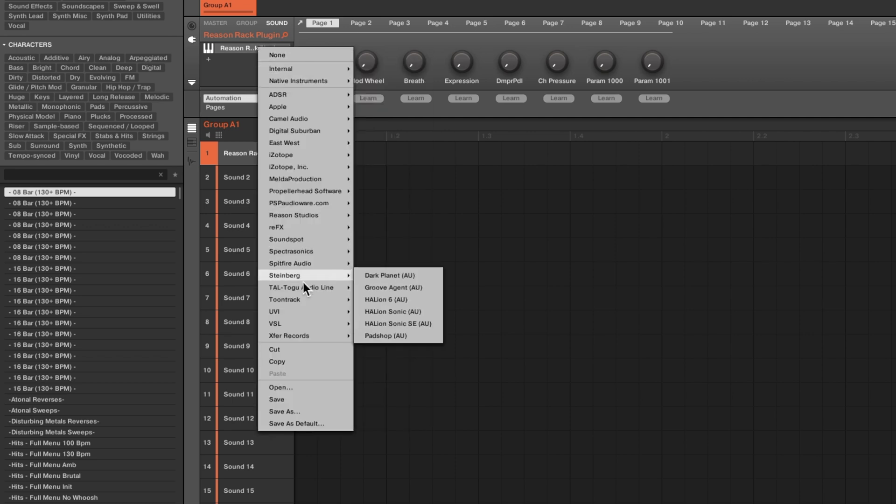
pyautogui.click(298, 409)
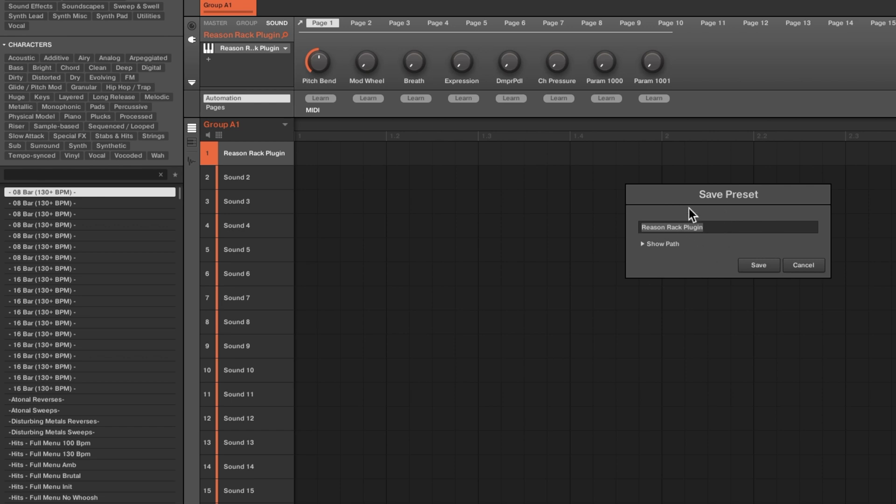
pyautogui.click(818, 270)
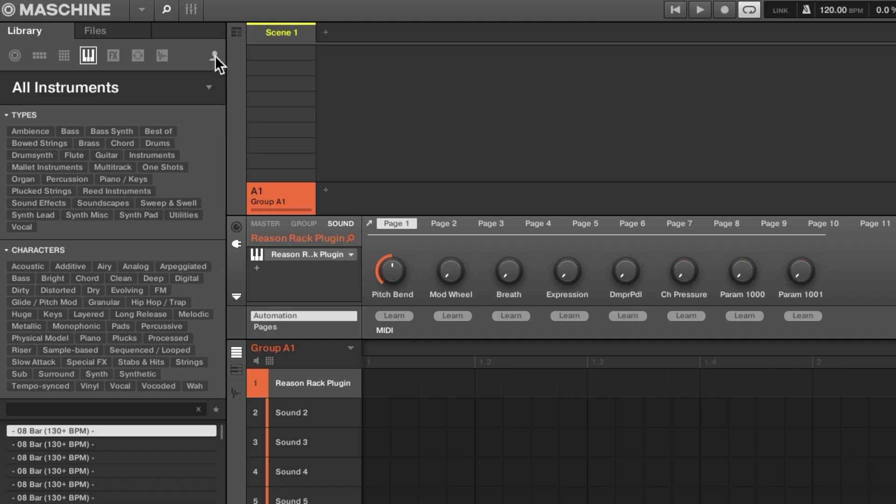
# Filter the library to user instruments, then open and reposition the Reason Rack Plugin window
pyautogui.click(215, 56)
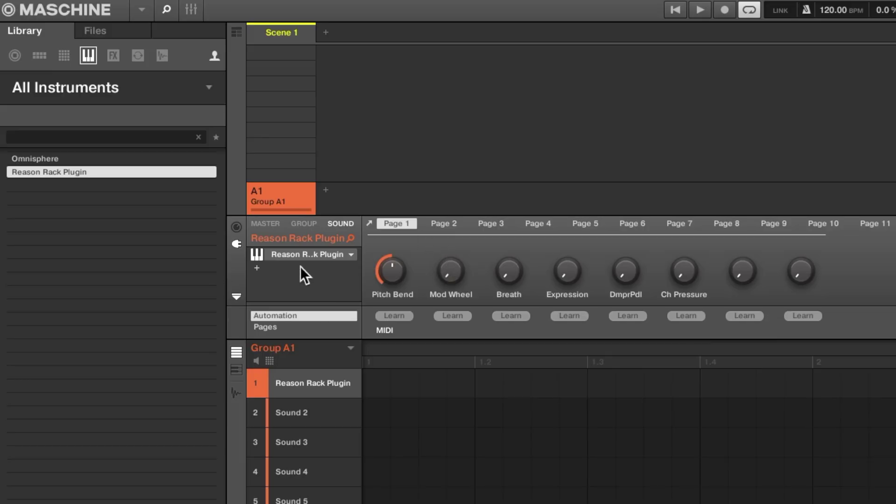
pyautogui.click(371, 224)
pyautogui.moveTo(536, 2); pyautogui.dragTo(812, 120)
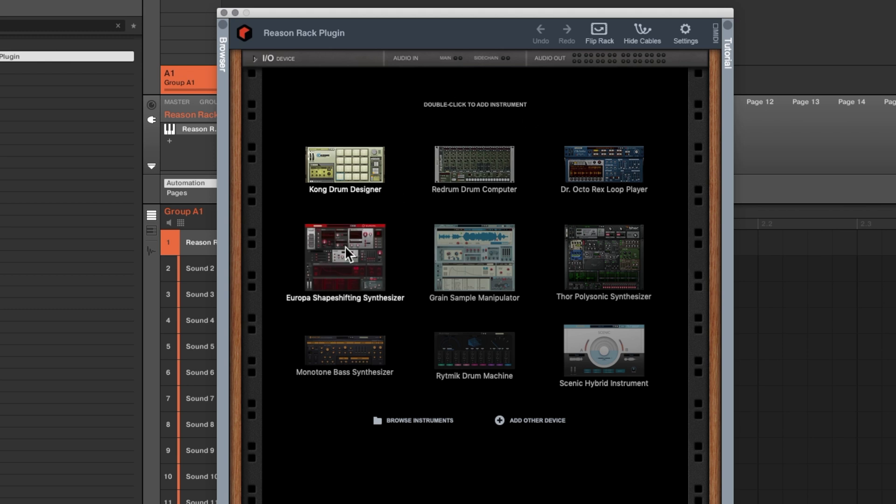
# Add a Europa Shapeshifting Synthesizer with the Friendly Keys patch to the rack
pyautogui.click(622, 112)
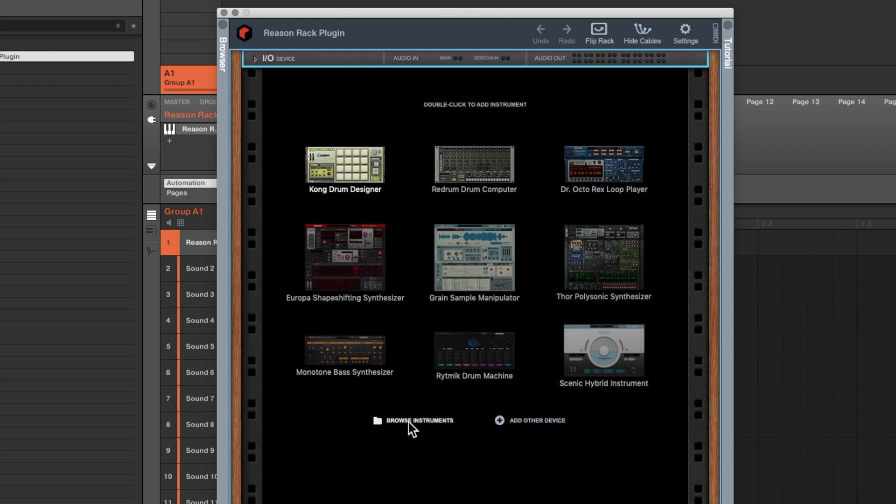
pyautogui.click(368, 264)
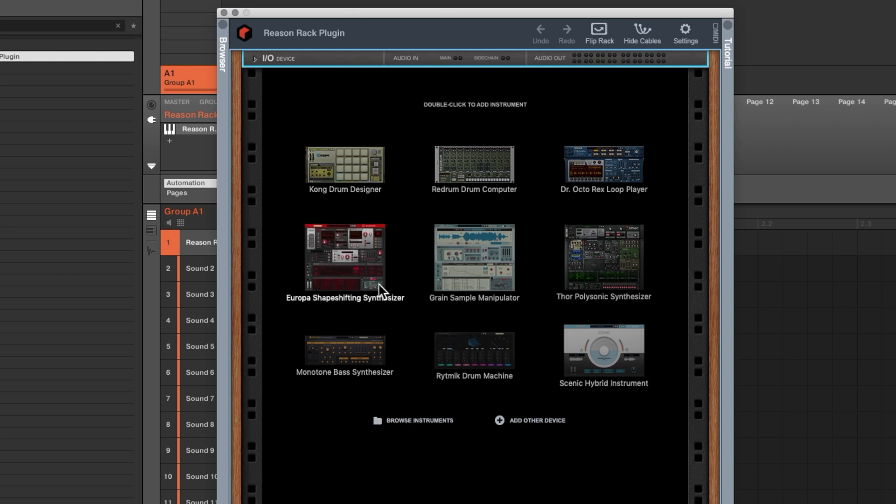
pyautogui.doubleClick(349, 266)
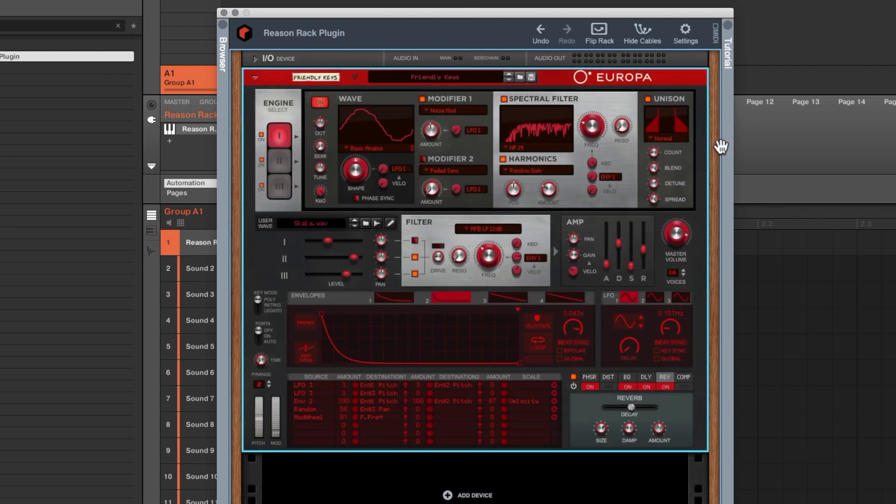
pyautogui.moveTo(608, 256)
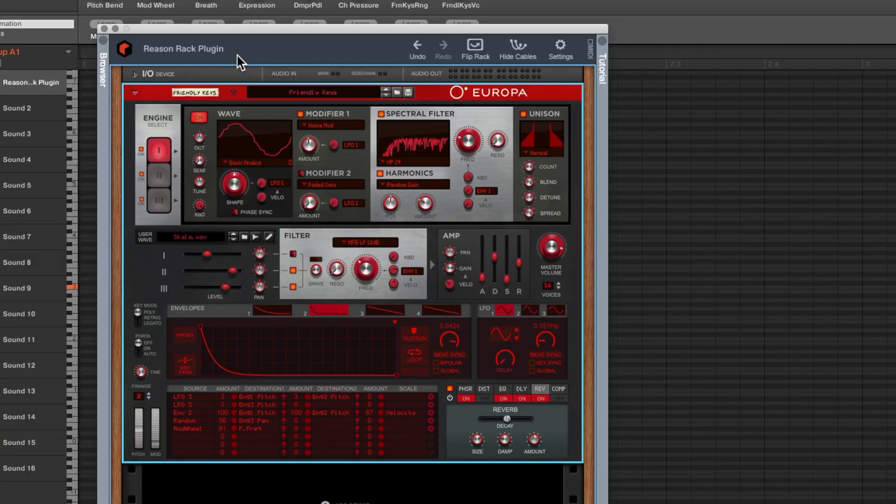
# Open the device browser, look through built-in instruments like Kong and Dr. Octo Rex, then list Rack Extensions
pyautogui.click(104, 39)
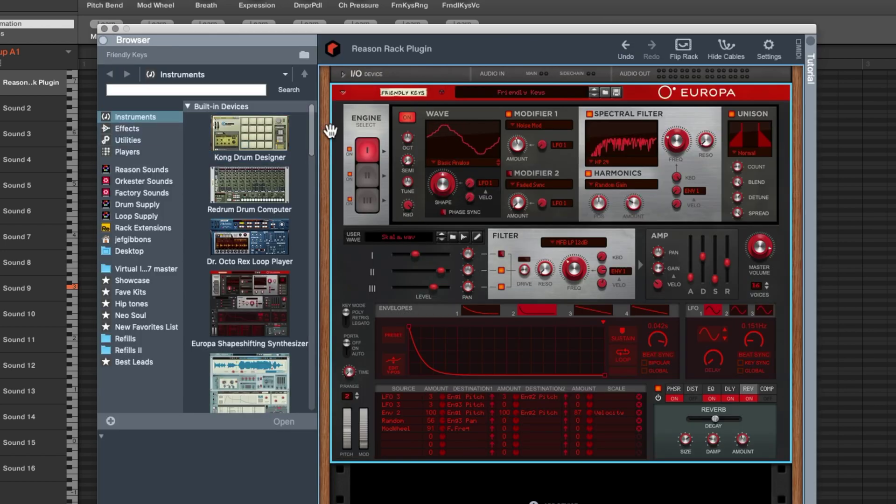
pyautogui.click(246, 126)
pyautogui.click(204, 260)
pyautogui.click(134, 121)
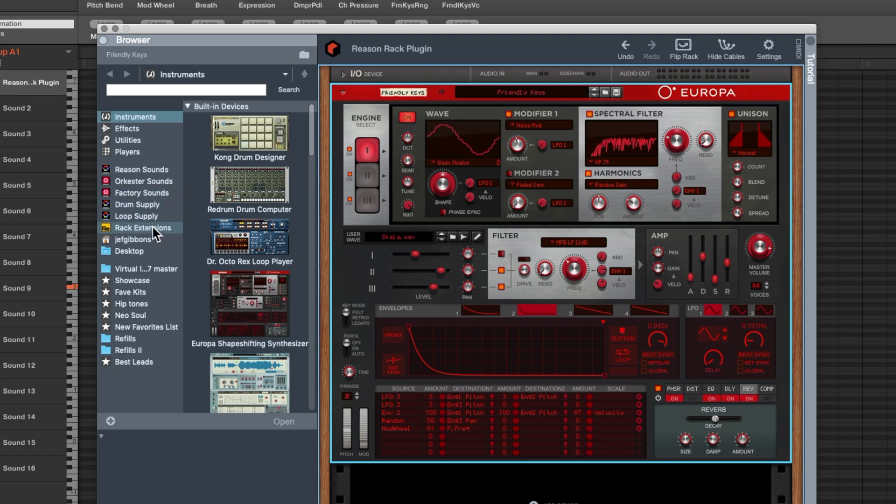
pyautogui.click(152, 228)
# Find the JPS Harmonic Synthesizer among the Rack Extensions and expand its patch folders
pyautogui.scroll(-5, 281, 179)
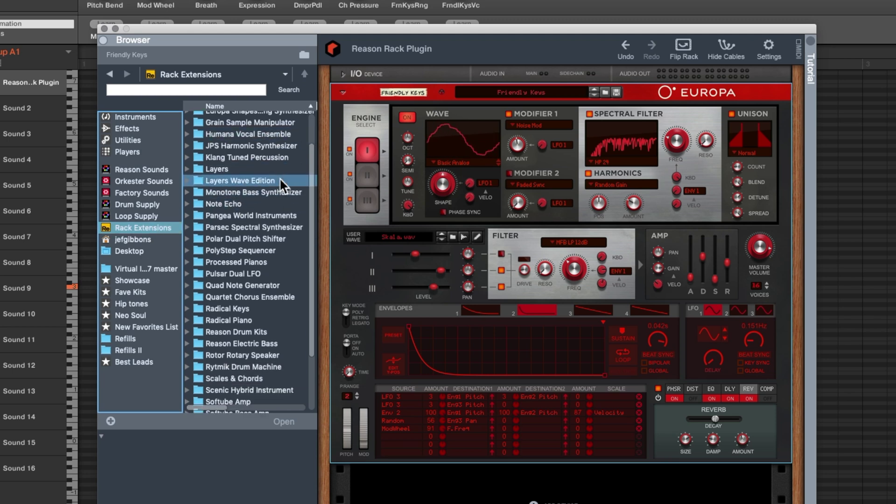
pyautogui.scroll(5, 269, 317)
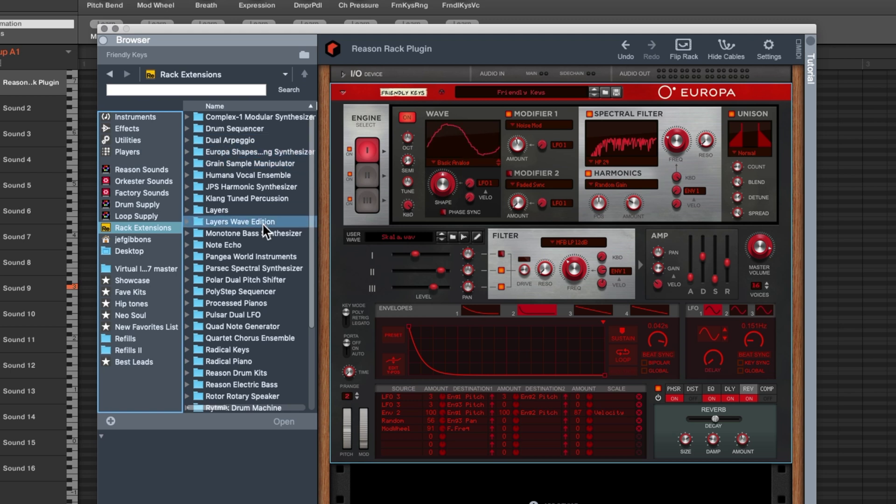
pyautogui.scroll(-5, 277, 282)
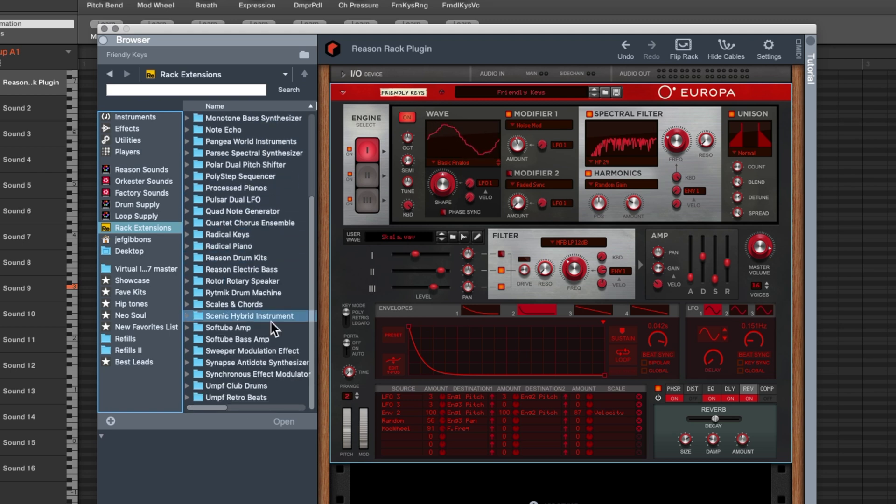
pyautogui.scroll(5, 264, 329)
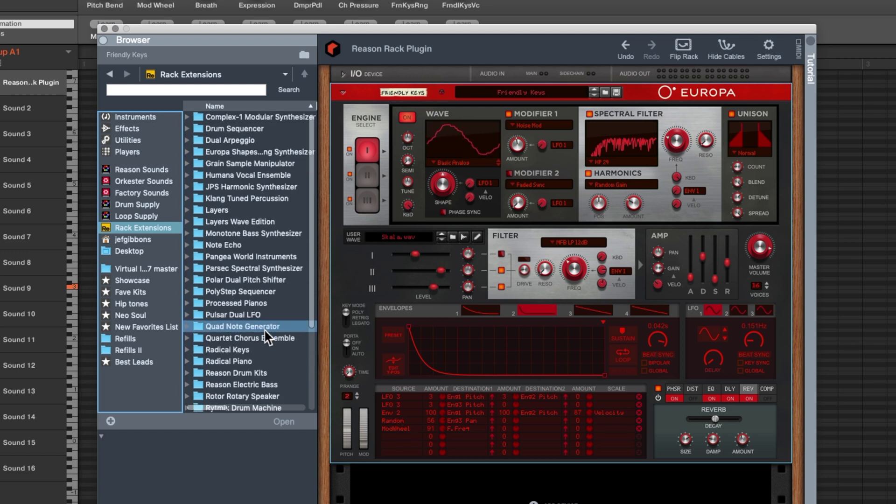
pyautogui.click(238, 186)
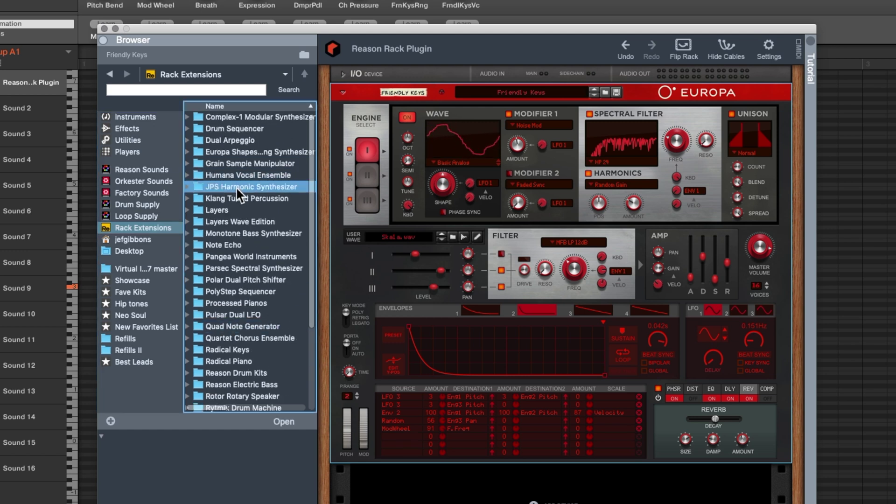
pyautogui.click(187, 186)
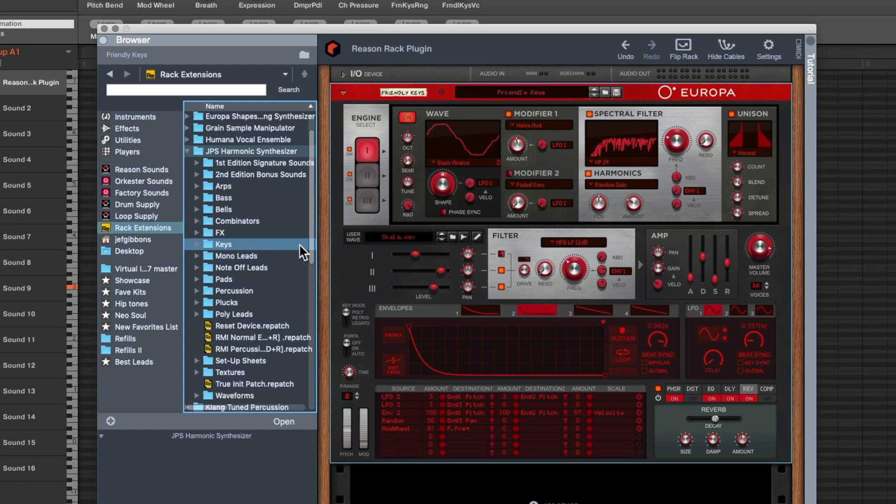
# Add a JPS synth with the Plucks patch Cheeky Plucker -Weebl below the Europa
pyautogui.click(254, 160)
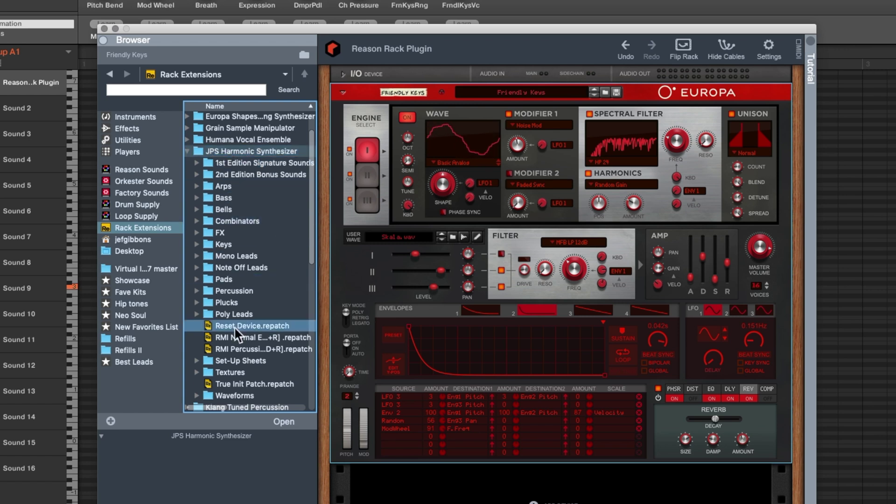
pyautogui.click(198, 304)
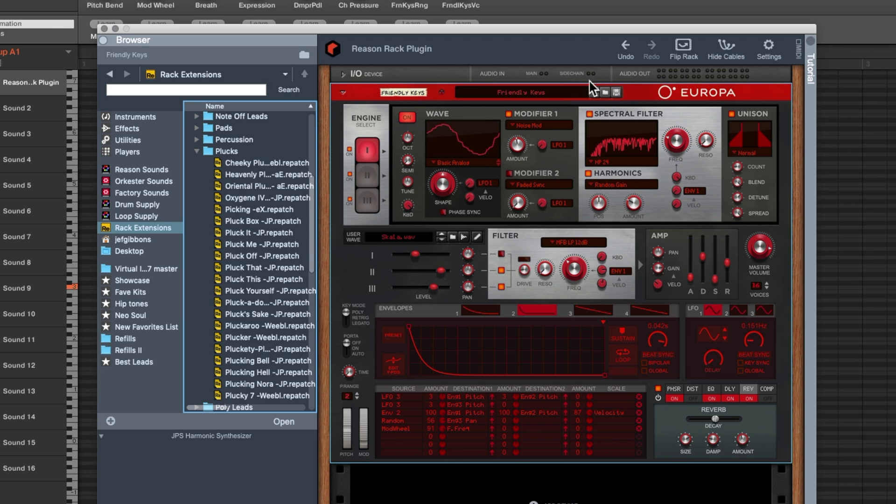
pyautogui.click(229, 165)
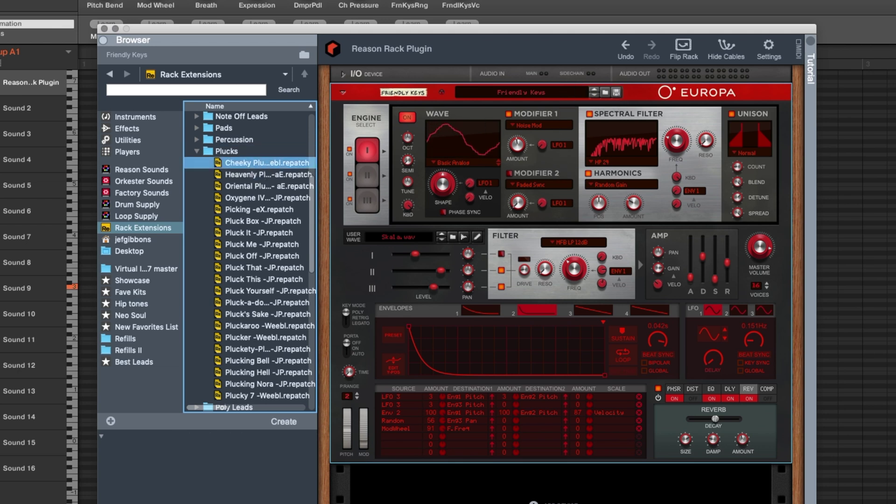
pyautogui.moveTo(559, 482); pyautogui.dragTo(559, 483)
pyautogui.scroll(5, 551, 340)
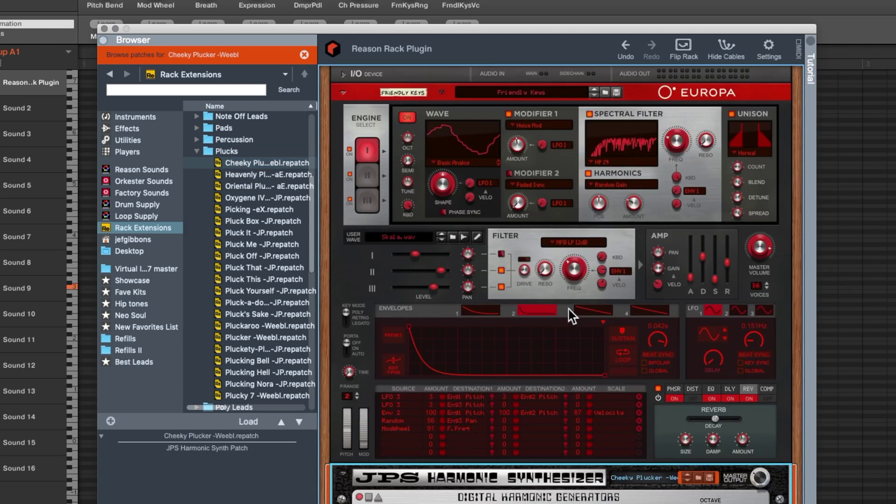
pyautogui.scroll(-2, 611, 358)
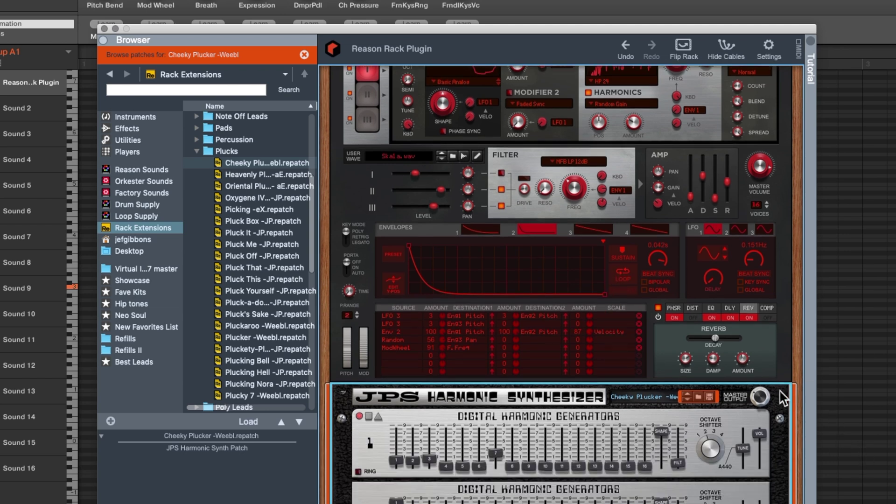
pyautogui.rightClick(780, 392)
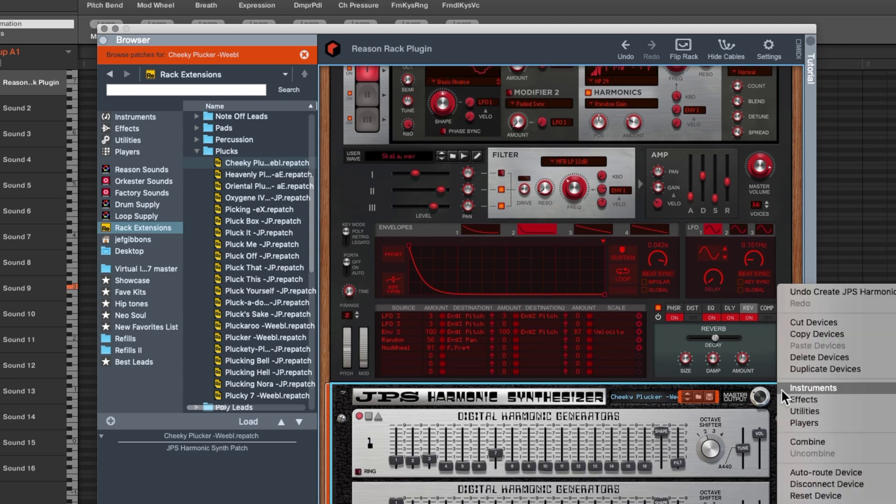
# Delete the device from the rack and load the Cheeky Plucker patch into it
pyautogui.click(843, 358)
pyautogui.scroll(3, 580, 383)
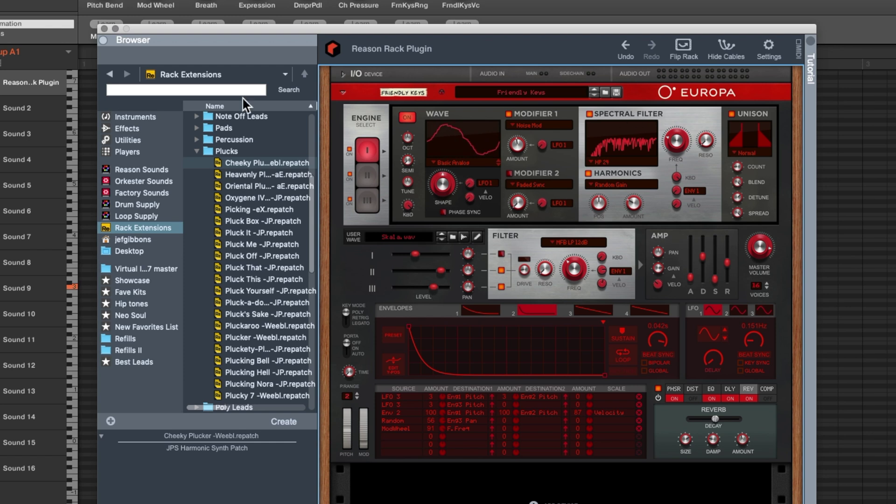
pyautogui.moveTo(221, 162); pyautogui.dragTo(486, 268)
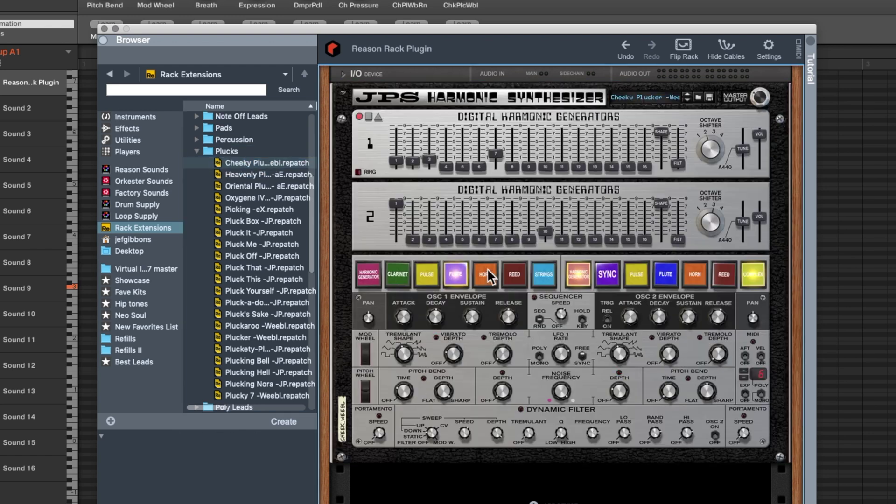
# Audition JPS Plucks patches (Oxygene IV Pluck, Pluck It, Pluck Me), ending on Pluck's Sake -JP
pyautogui.click(699, 99)
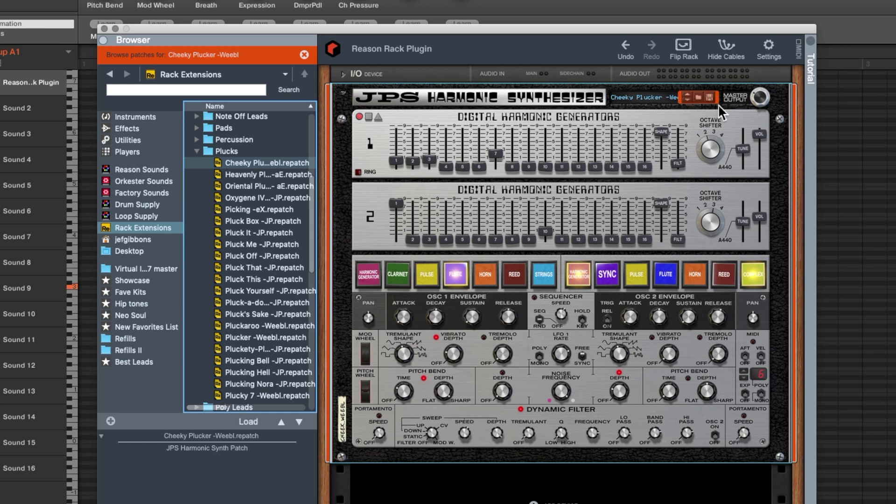
pyautogui.click(251, 198)
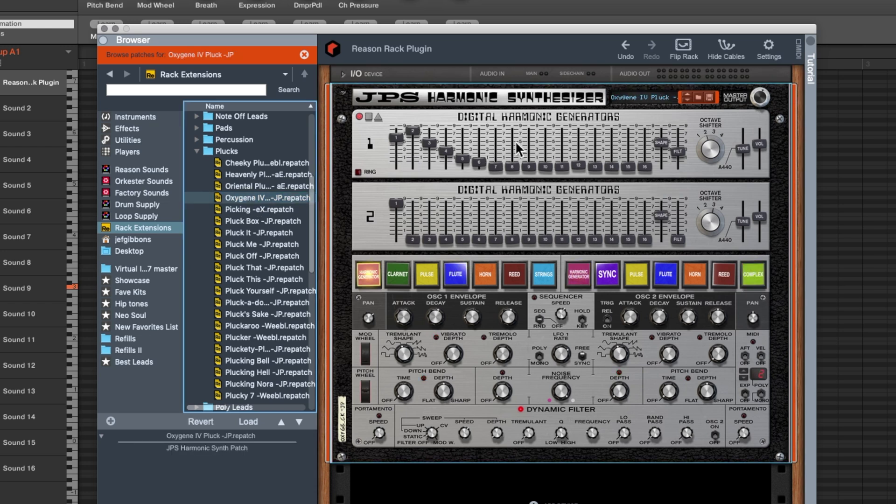
pyautogui.click(261, 234)
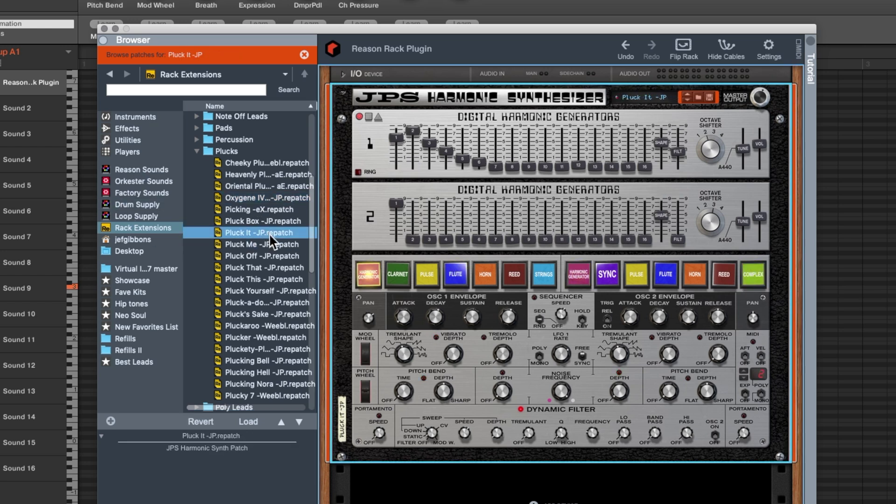
pyautogui.click(304, 256)
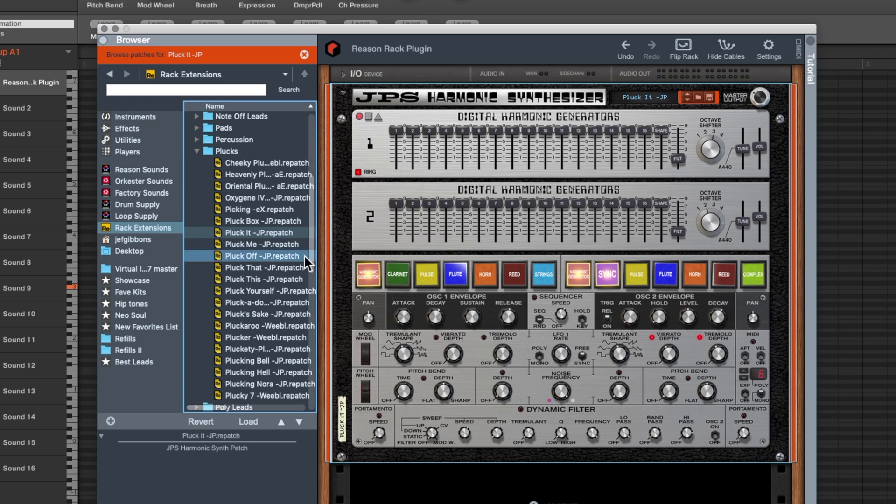
pyautogui.click(253, 240)
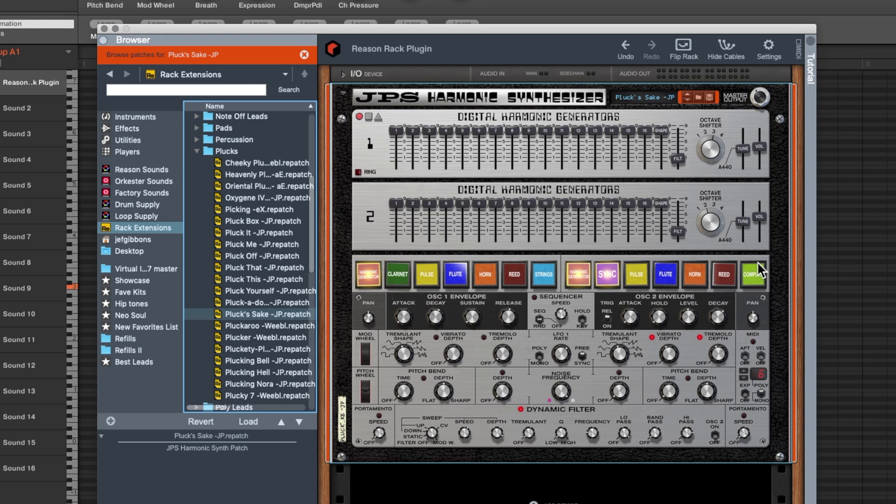
pyautogui.press('Tab')
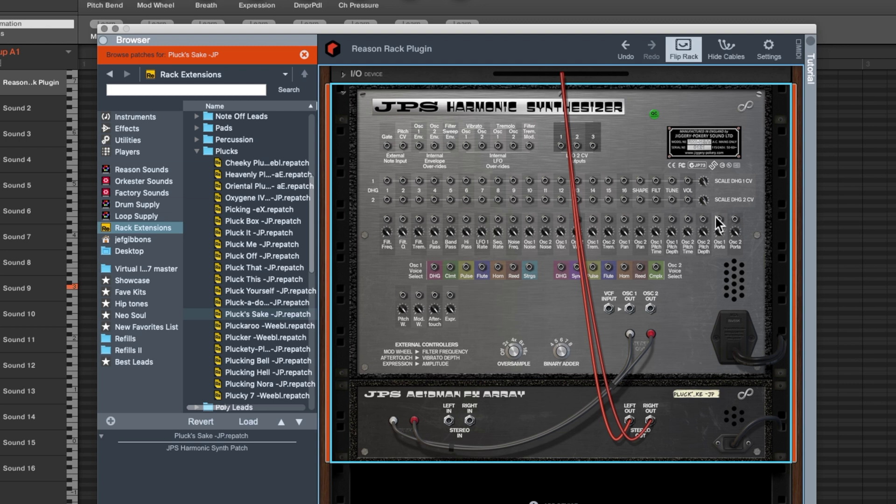
# Expand the rack's I/O device to reveal its output pairs
pyautogui.click(344, 77)
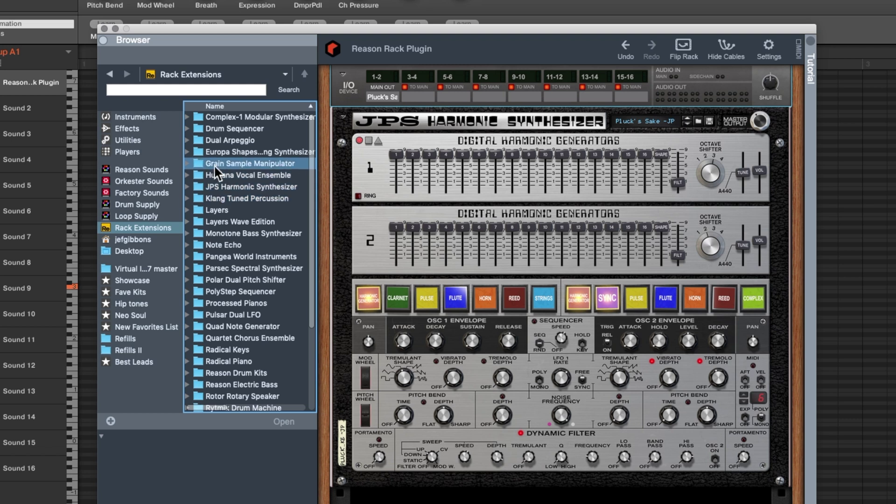
# Replace the JPS synth with a Kong Drum Designer loaded with the Classic 808 v3 kit
pyautogui.click(155, 120)
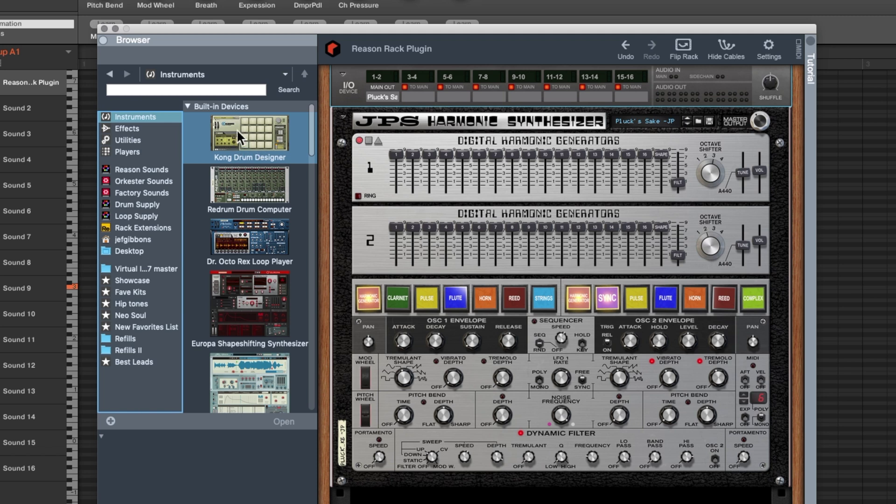
pyautogui.moveTo(237, 129); pyautogui.dragTo(537, 278)
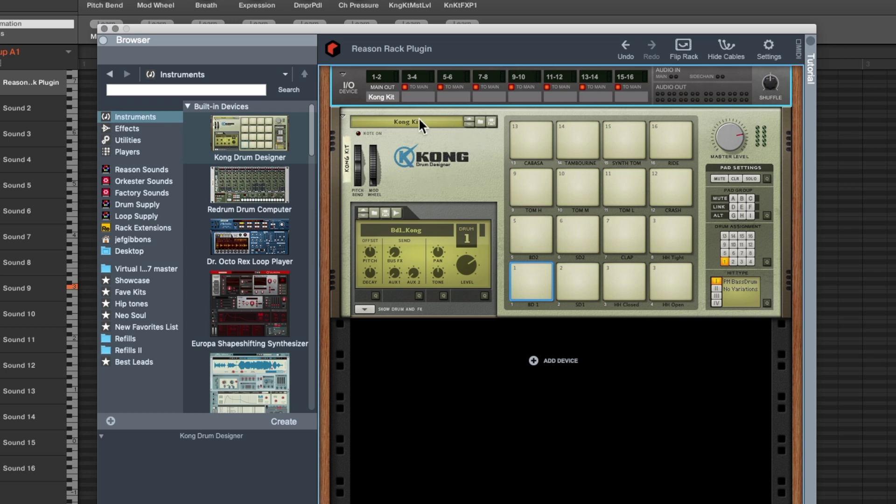
pyautogui.click(481, 120)
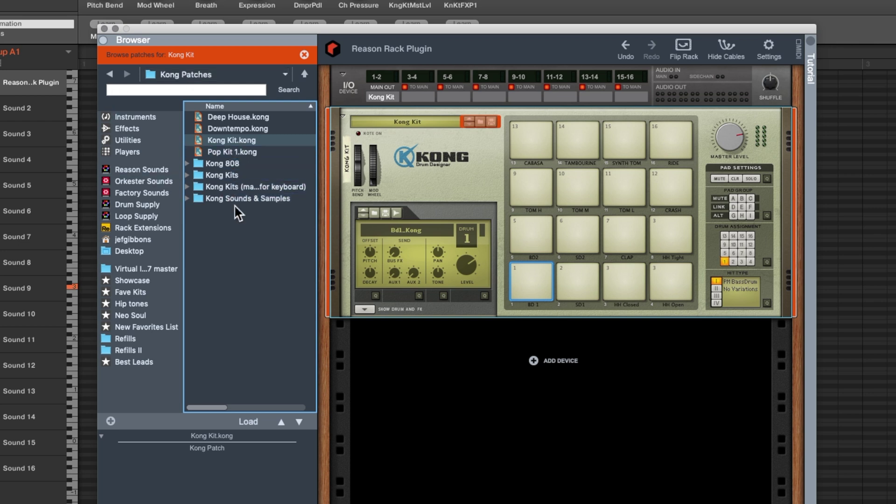
pyautogui.click(186, 174)
pyautogui.click(188, 164)
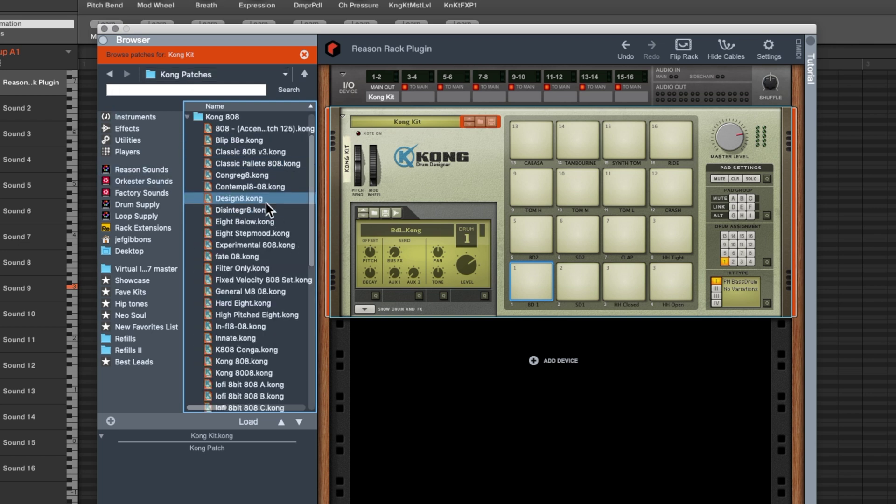
pyautogui.click(252, 127)
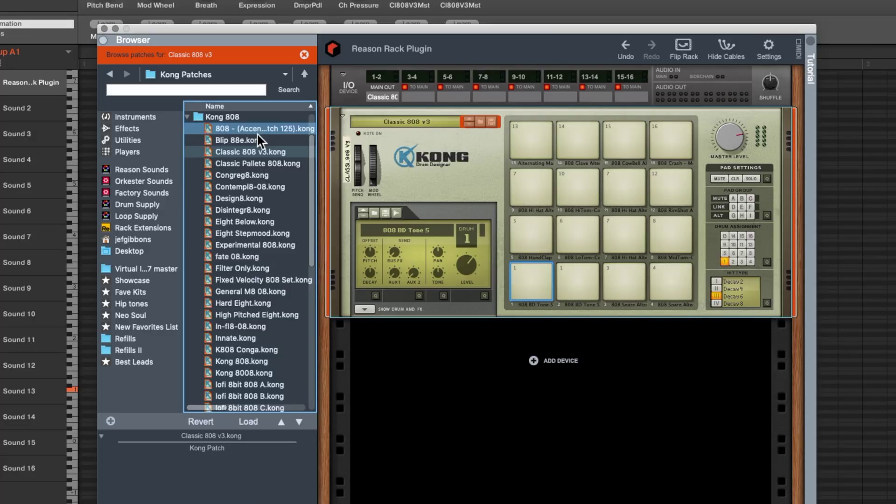
pyautogui.click(125, 115)
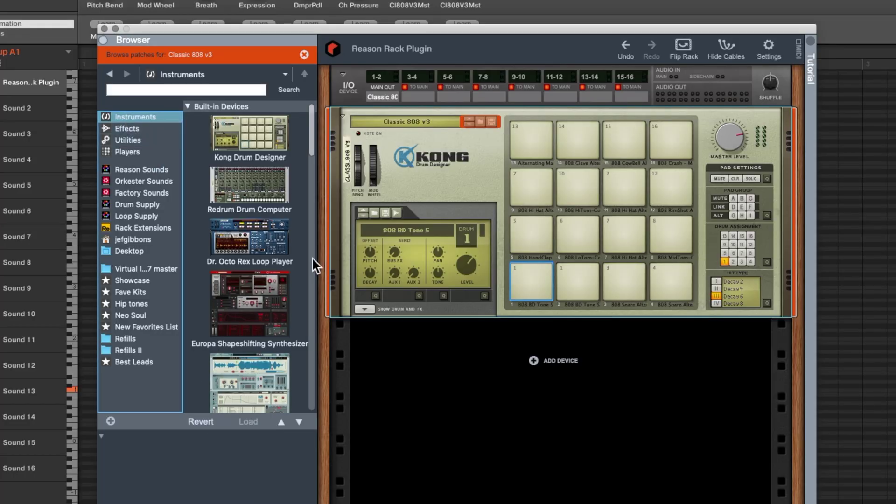
# Swap in a Redrum with Disco Kit RDK; adjust drum 1's pitch, level, pan, and Send 1 to 65
pyautogui.click(297, 214)
pyautogui.doubleClick(290, 188)
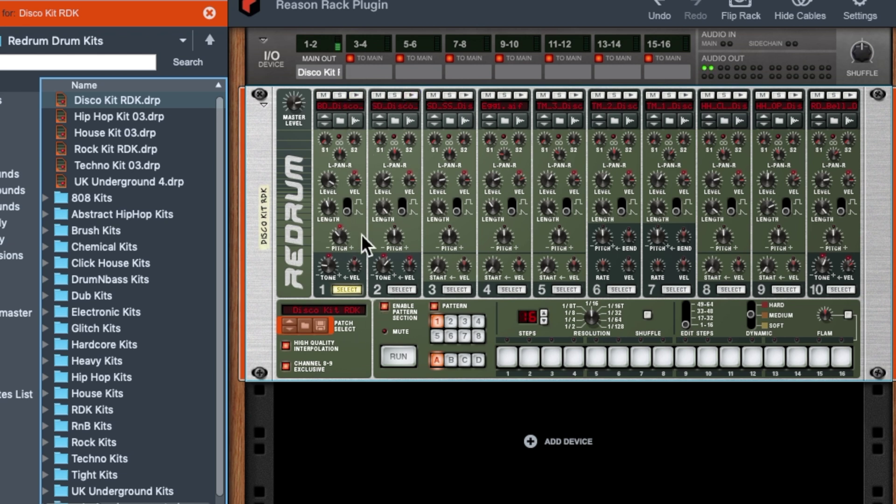
pyautogui.moveTo(340, 236)
pyautogui.mouseDown()
pyautogui.moveTo(340, 257)
pyautogui.moveTo(345, 217)
pyautogui.moveTo(342, 227)
pyautogui.mouseUp()
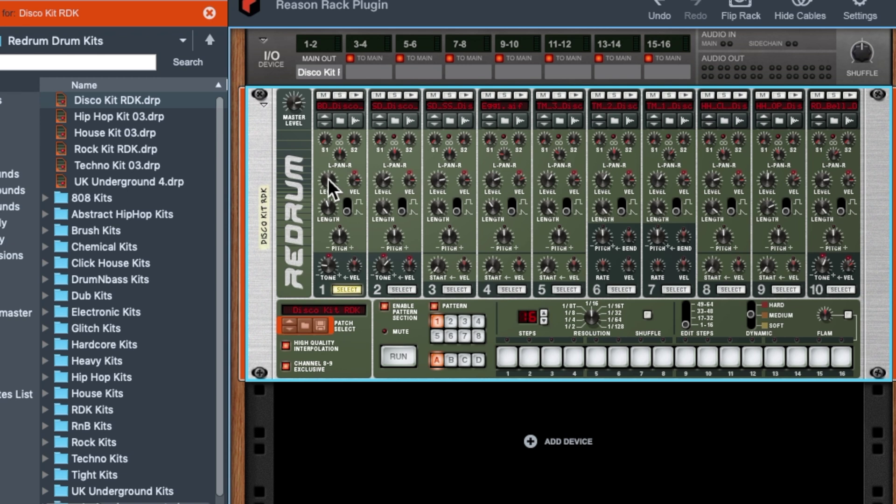
pyautogui.moveTo(333, 187); pyautogui.dragTo(352, 164)
pyautogui.moveTo(340, 160)
pyautogui.mouseDown()
pyautogui.moveTo(340, 187)
pyautogui.moveTo(338, 128)
pyautogui.moveTo(335, 155)
pyautogui.mouseUp()
pyautogui.moveTo(327, 144)
pyautogui.mouseDown()
pyautogui.moveTo(326, 115)
pyautogui.moveTo(324, 126)
pyautogui.mouseUp()
pyautogui.press('Tab')
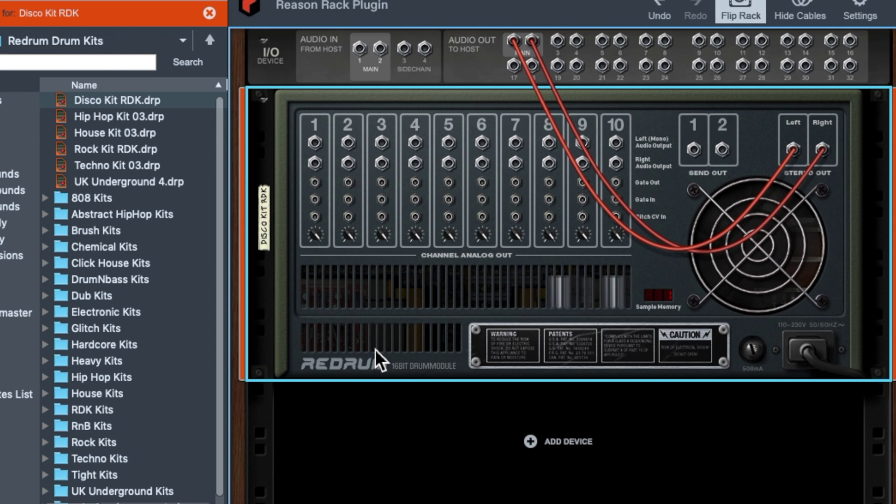
# Add an RV7000 MkII Reverb to the rack, fed from Redrum's Send 1
pyautogui.rightClick(304, 354)
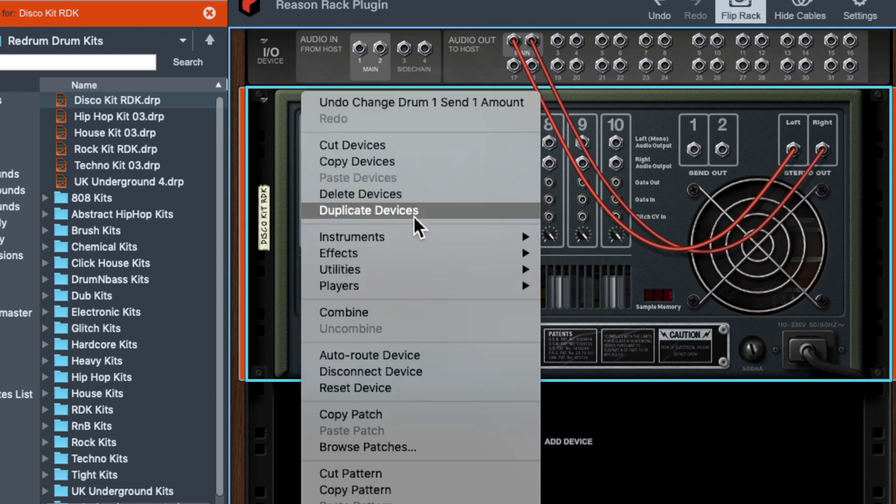
pyautogui.moveTo(422, 257)
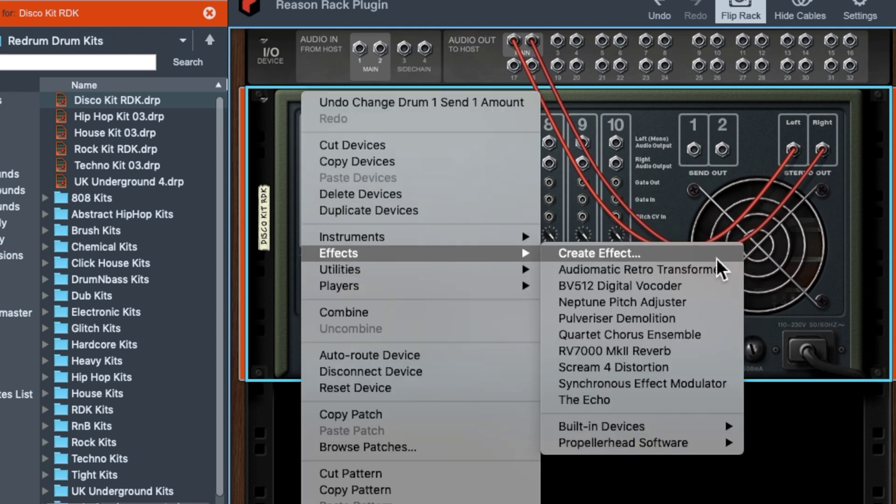
pyautogui.moveTo(680, 430)
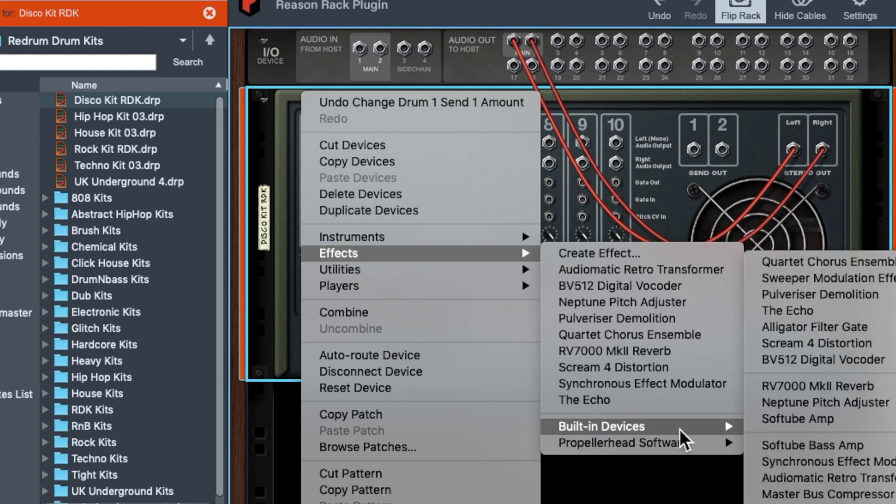
pyautogui.click(861, 392)
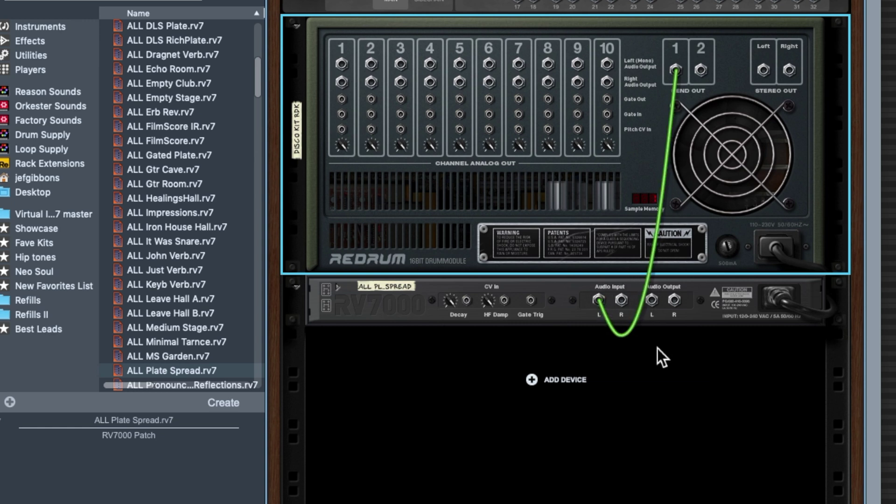
# Add a Line Mixer 6:2 and cable Redrum and the reverb into channels 1 and 2
pyautogui.rightClick(359, 313)
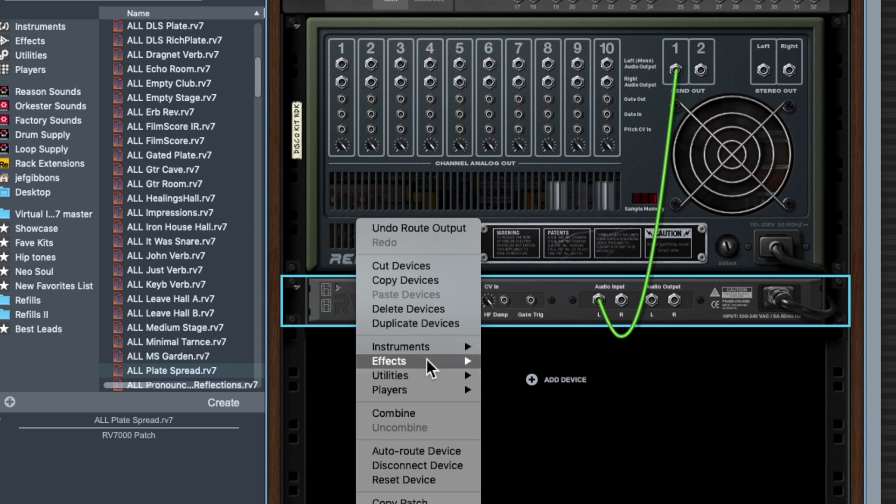
pyautogui.moveTo(434, 379)
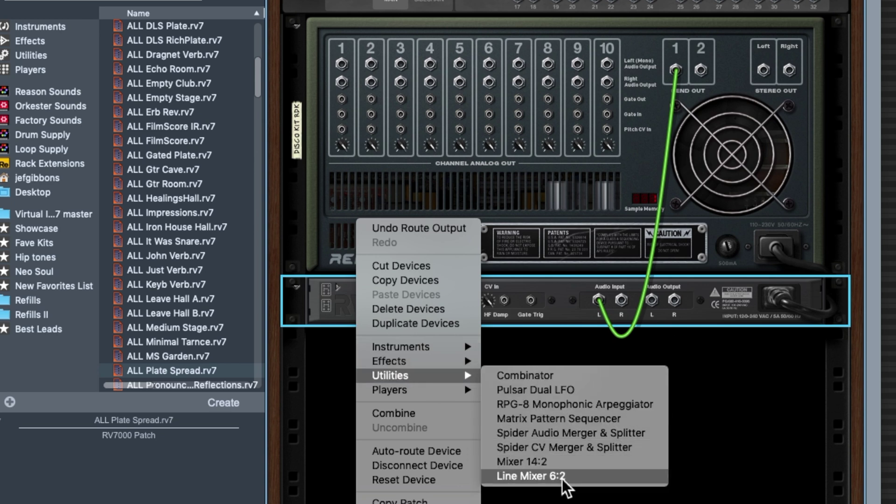
pyautogui.click(587, 477)
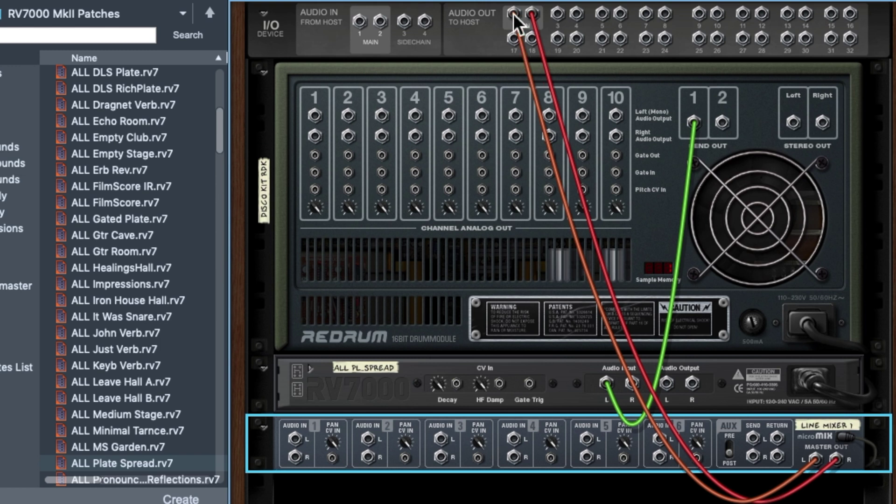
pyautogui.moveTo(794, 123); pyautogui.dragTo(296, 440)
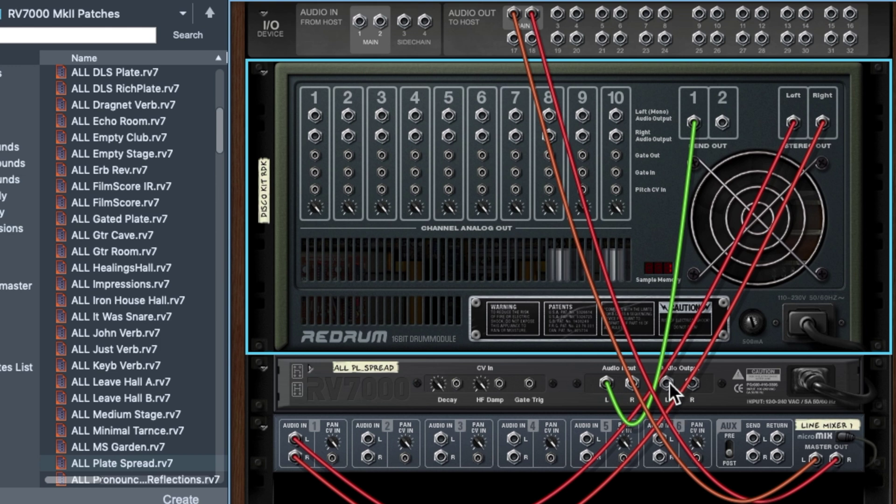
pyautogui.moveTo(669, 386); pyautogui.dragTo(382, 441)
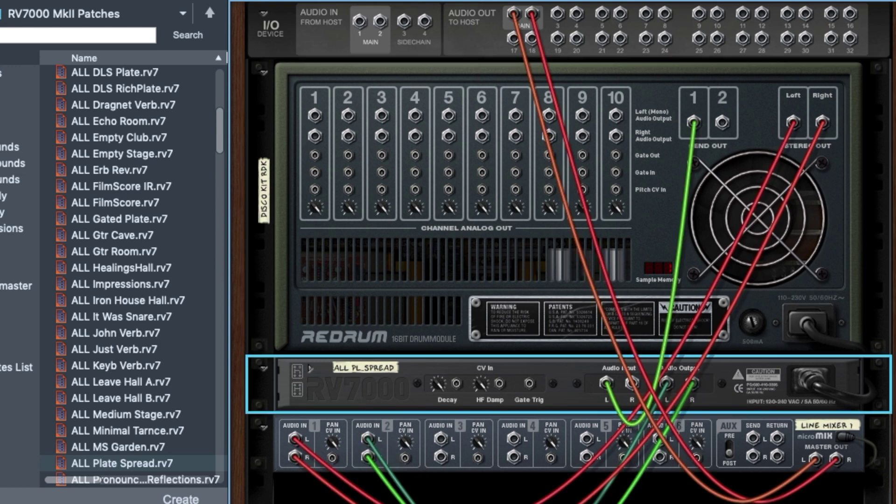
# Raise drum 2's Send 1 to 61 and drum 3's Send 1, and lower mixer channel 2 to 64
pyautogui.press('Tab')
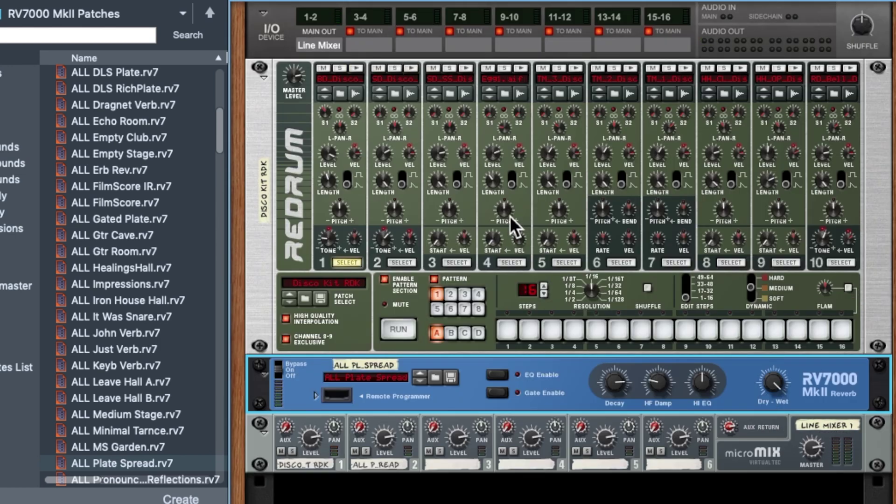
pyautogui.click(324, 114)
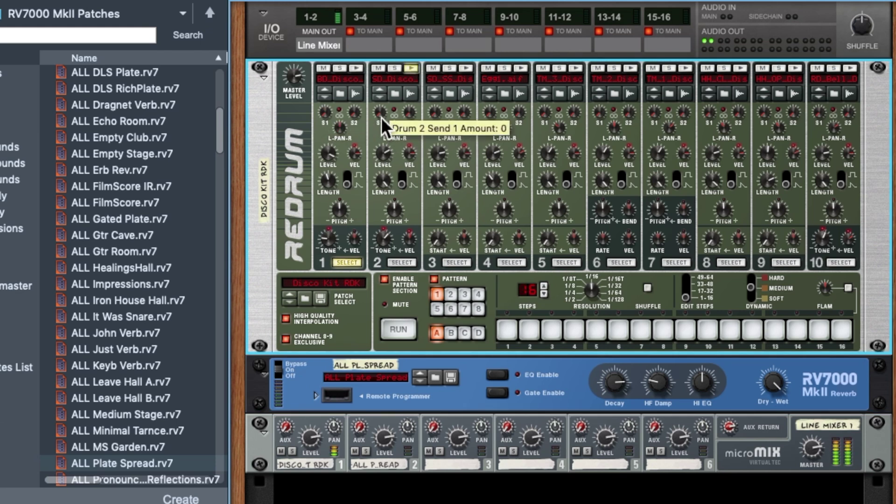
pyautogui.moveTo(382, 117)
pyautogui.mouseDown()
pyautogui.moveTo(384, 92)
pyautogui.moveTo(384, 121)
pyautogui.mouseUp()
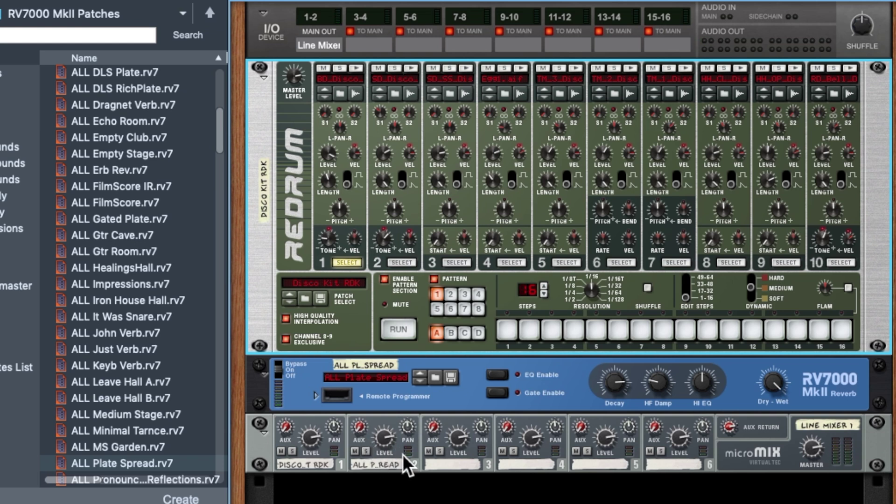
pyautogui.moveTo(391, 442); pyautogui.dragTo(411, 492)
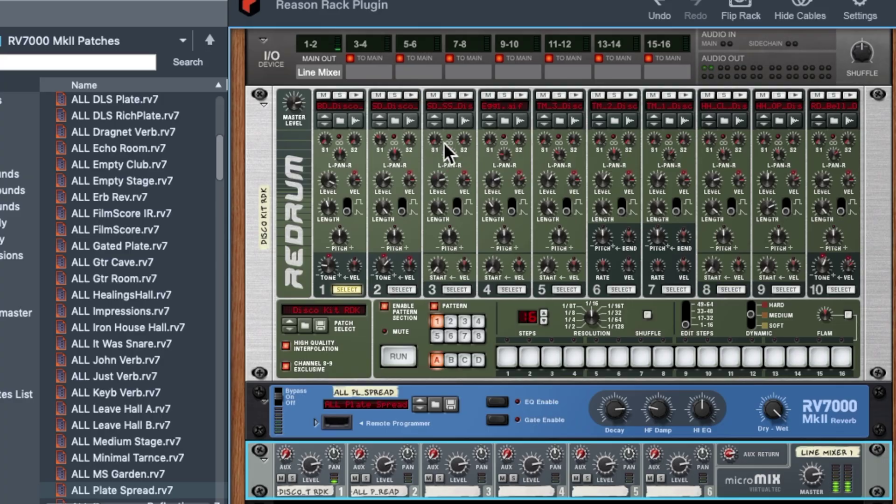
pyautogui.moveTo(439, 143); pyautogui.dragTo(441, 102)
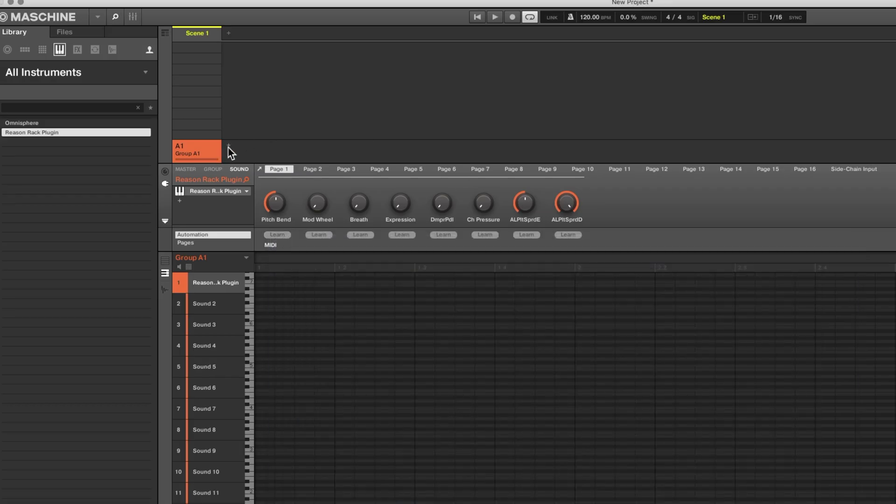
# Create a new empty Group B1 after Group A1
pyautogui.click(229, 145)
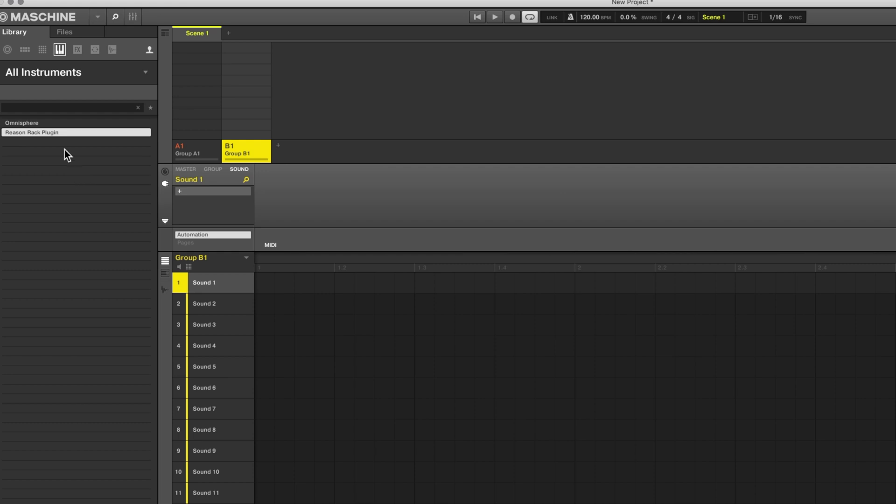
# Load Reason Rack Plugin into Group B1's first sound and add Grain Sample Manipulator
pyautogui.doubleClick(63, 133)
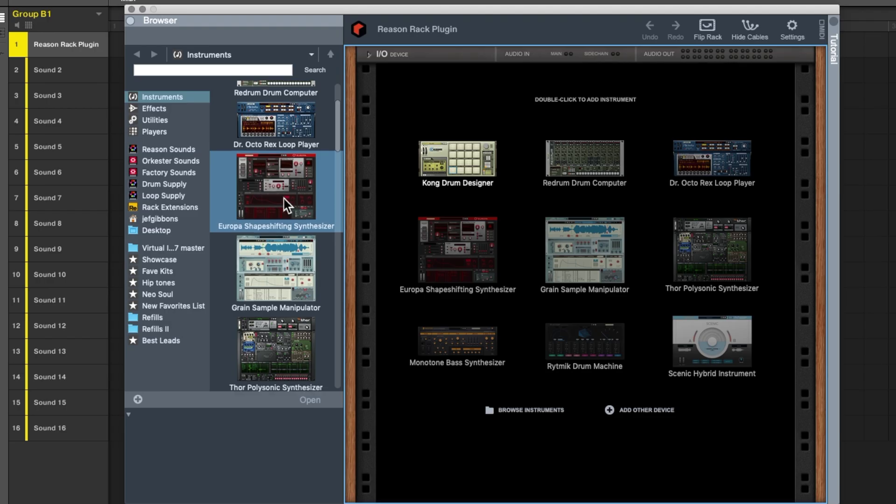
pyautogui.scroll(-1, 399, 395)
pyautogui.scroll(-2, 282, 179)
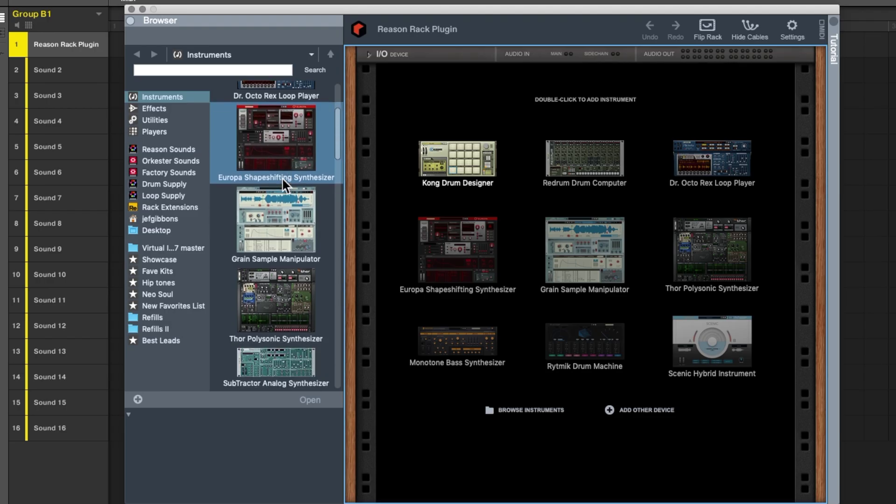
pyautogui.doubleClick(274, 225)
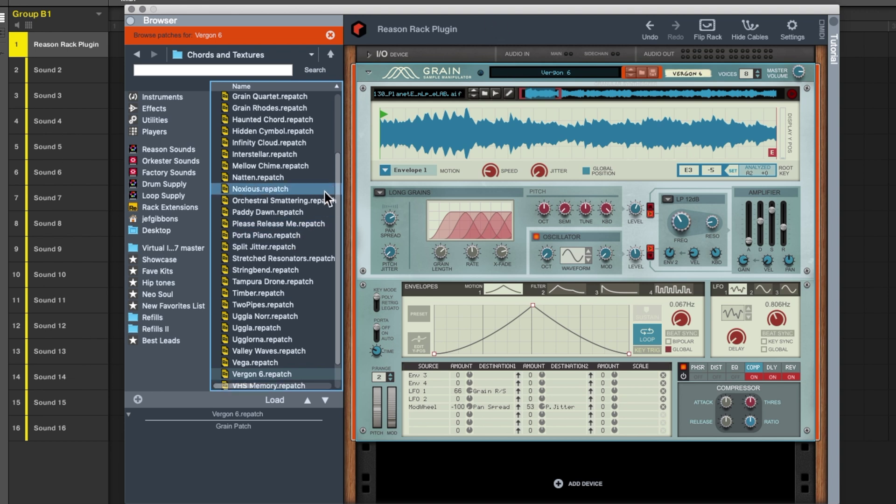
# Swap Grain for the Thor synthesizer with the Gangsta Lead 3 patch from the instruments list
pyautogui.click(170, 96)
pyautogui.scroll(-10, 294, 236)
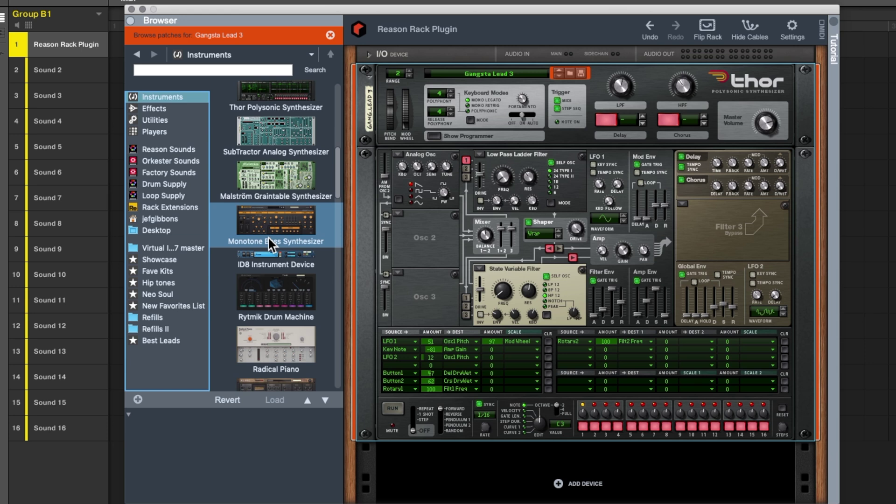
pyautogui.scroll(2, 268, 236)
pyautogui.click(270, 179)
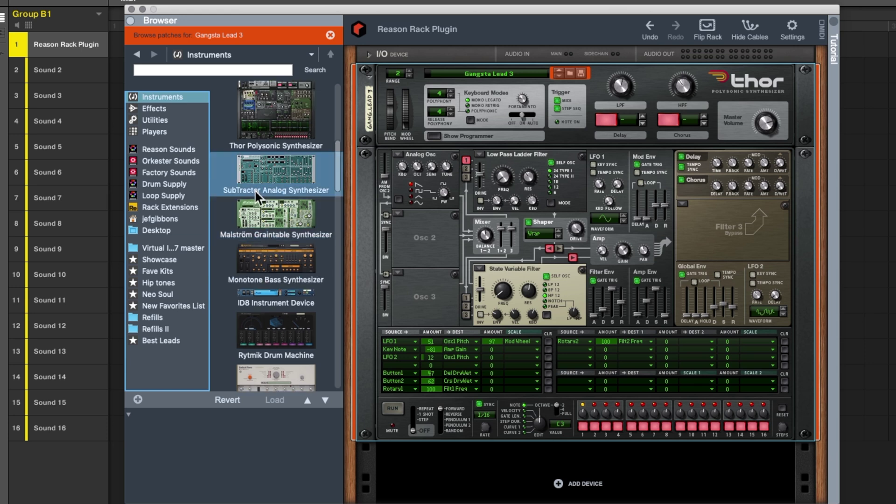
# Replace the rack instrument with Complex-1 Modular Synthesizer using the Canada patch
pyautogui.click(302, 214)
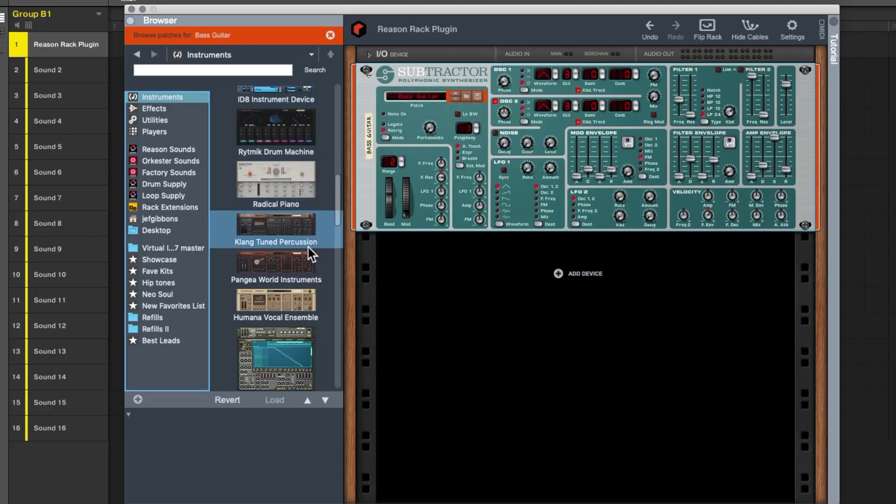
pyautogui.scroll(-3, 304, 242)
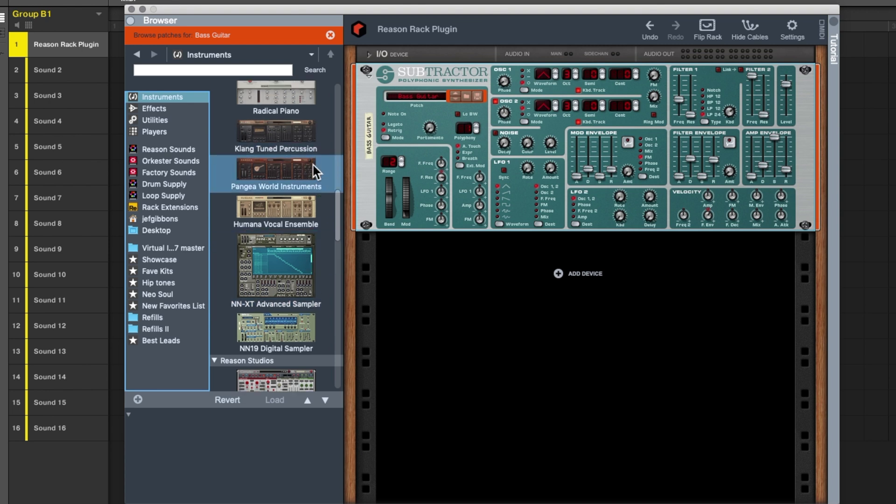
pyautogui.scroll(5, 312, 164)
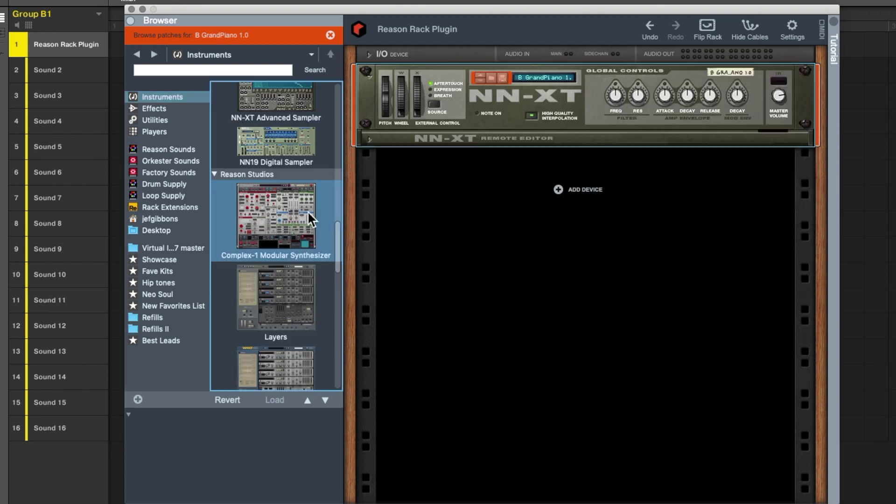
pyautogui.moveTo(308, 210); pyautogui.dragTo(509, 119)
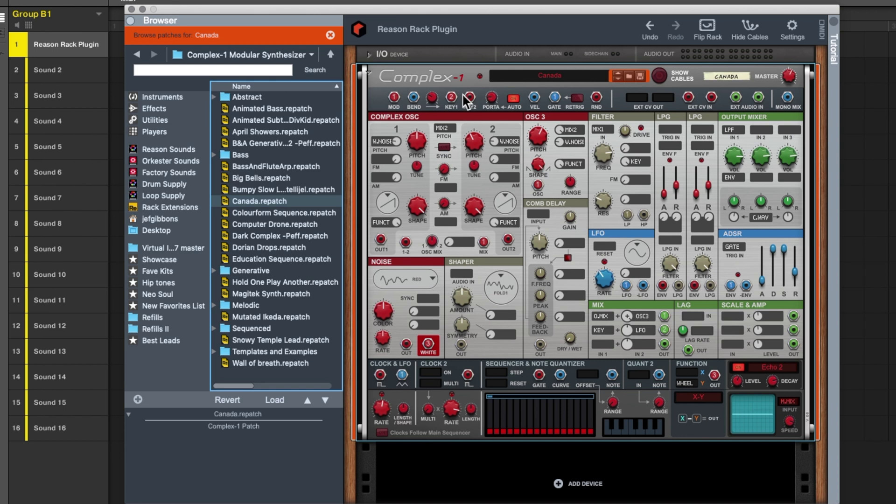
# Show and then hide Complex-1's patch cables
pyautogui.click(662, 77)
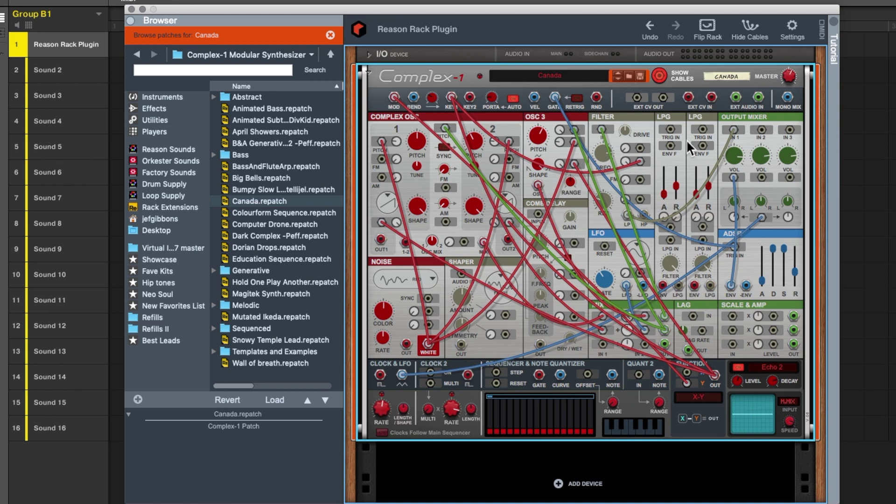
pyautogui.click(662, 76)
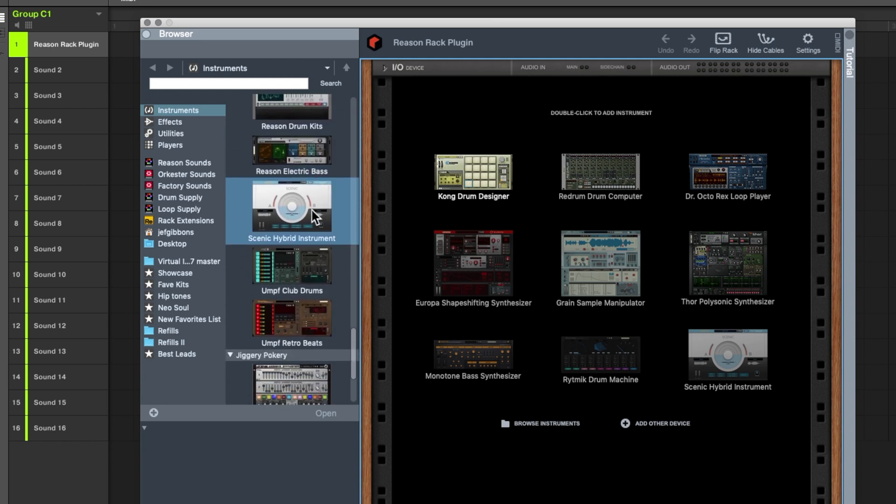
# Browse the Reason instruments list and highlight Umpf Club Drums
pyautogui.scroll(-3, 312, 211)
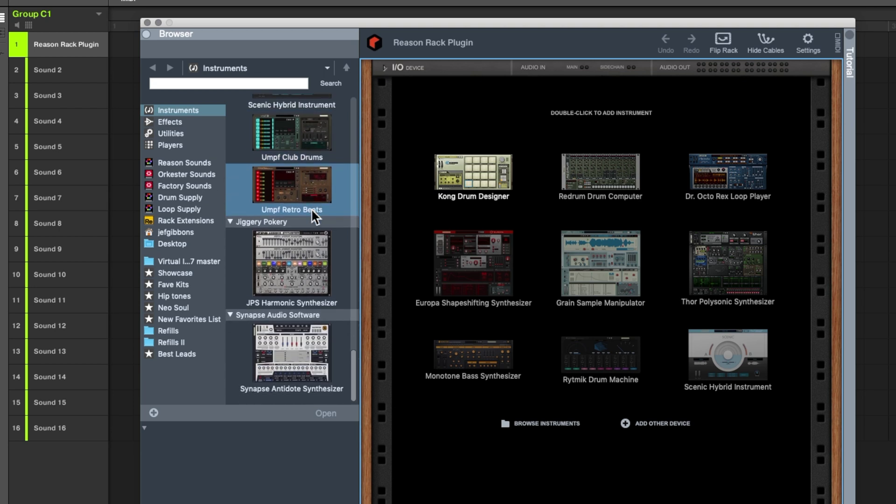
pyautogui.scroll(2, 311, 211)
pyautogui.scroll(-2, 311, 211)
pyautogui.scroll(3, 312, 211)
pyautogui.scroll(-3, 312, 211)
pyautogui.click(292, 135)
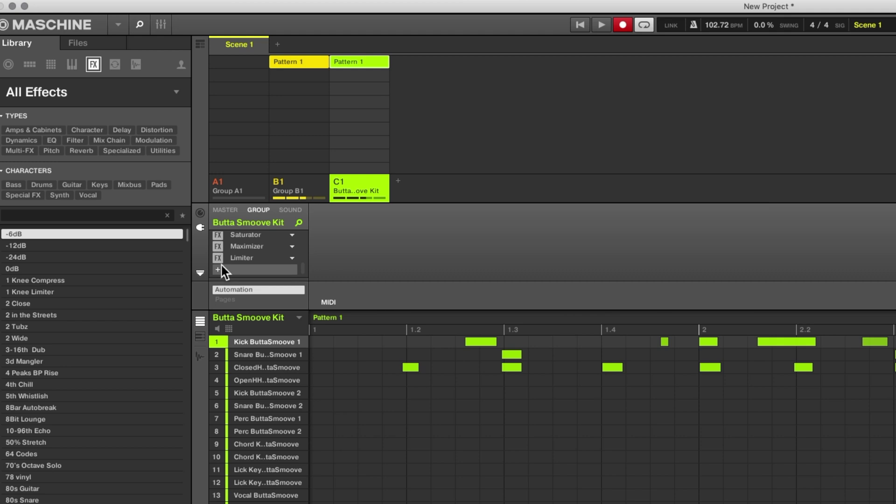
# Insert Reason Rack Plugin Effect into the group's FX slot
pyautogui.click(220, 269)
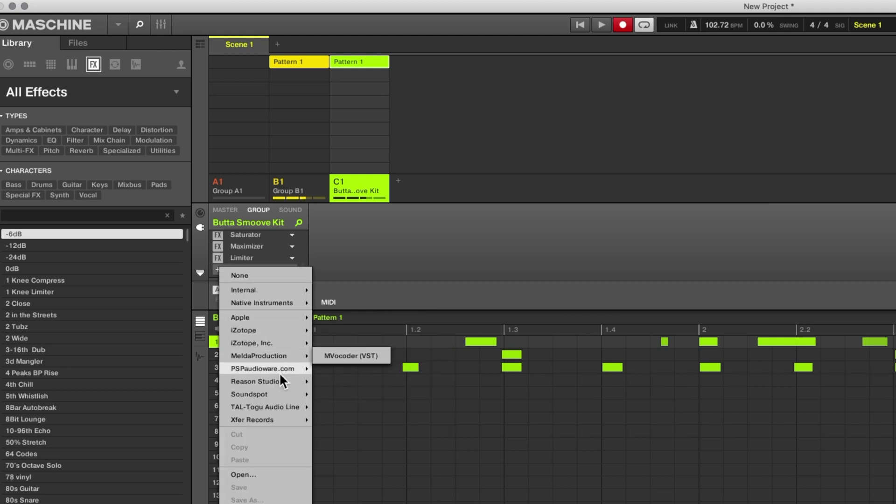
pyautogui.moveTo(279, 380)
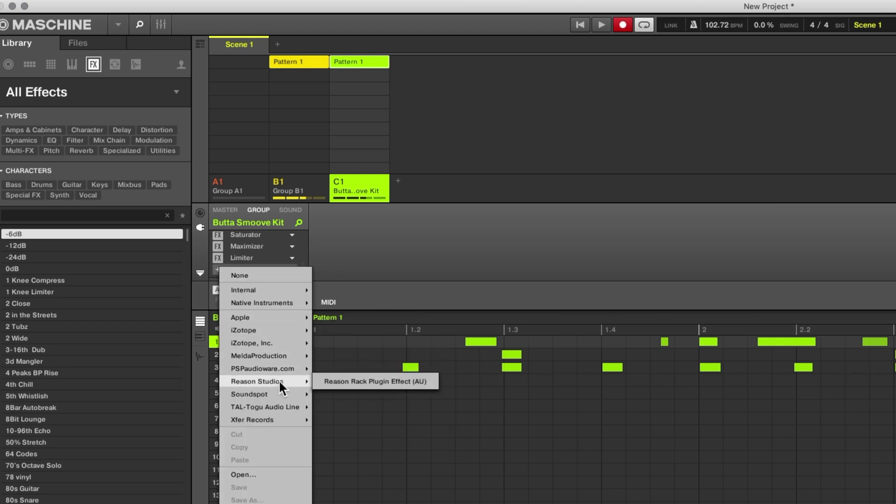
pyautogui.click(350, 381)
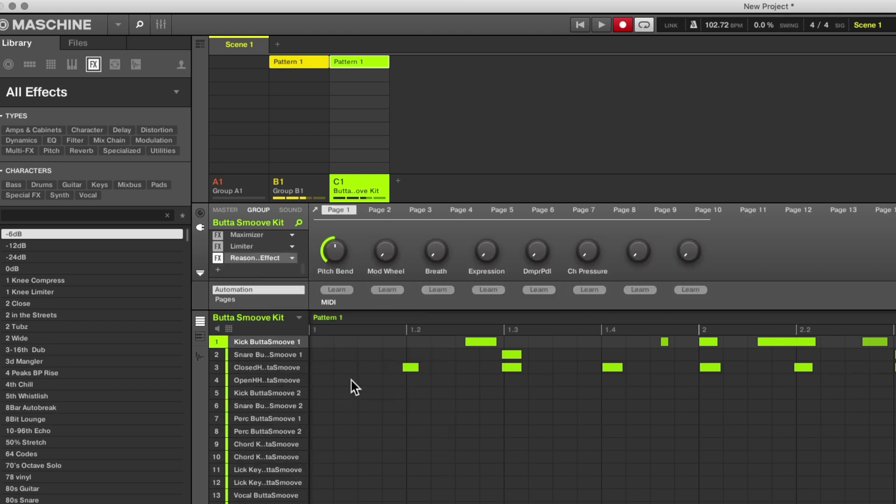
# Save the effect as a preset under its default name and open its rack window
pyautogui.click(249, 260)
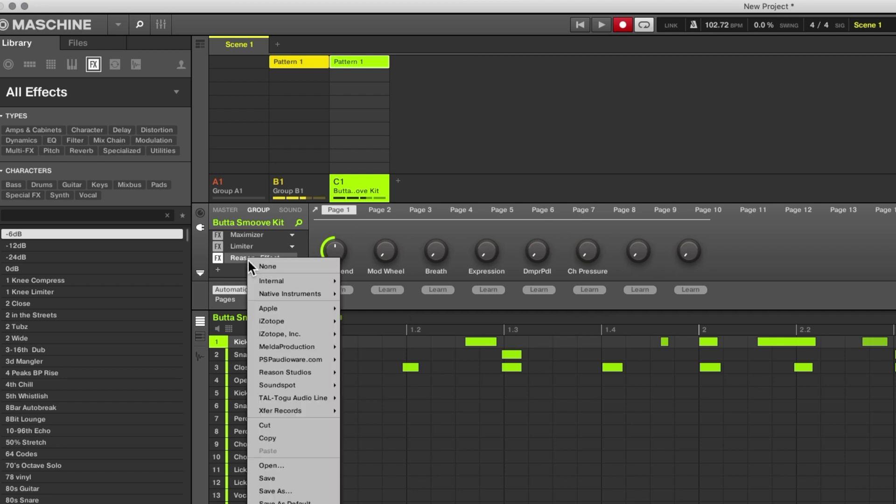
pyautogui.click(277, 481)
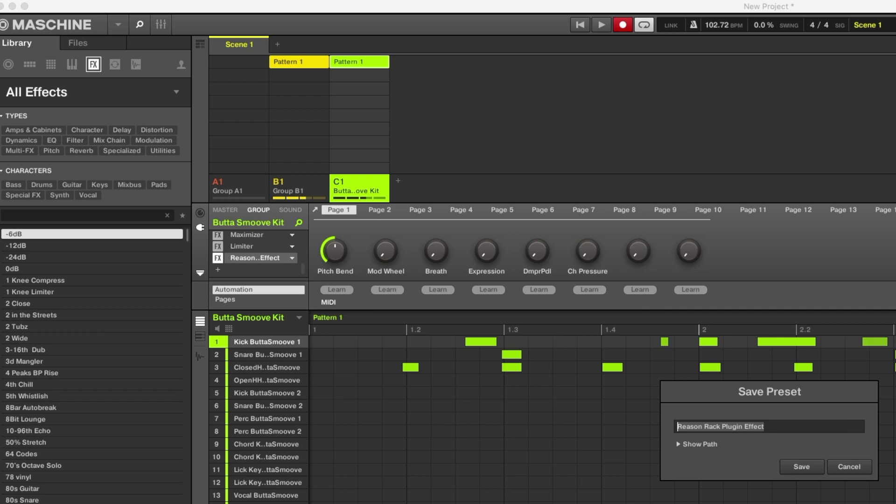
pyautogui.click(801, 467)
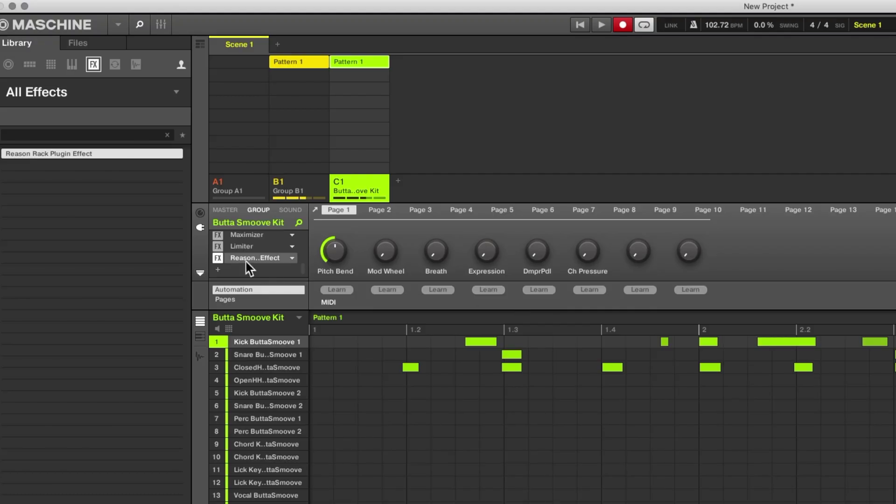
pyautogui.click(240, 260)
pyautogui.moveTo(260, 21); pyautogui.dragTo(612, 248)
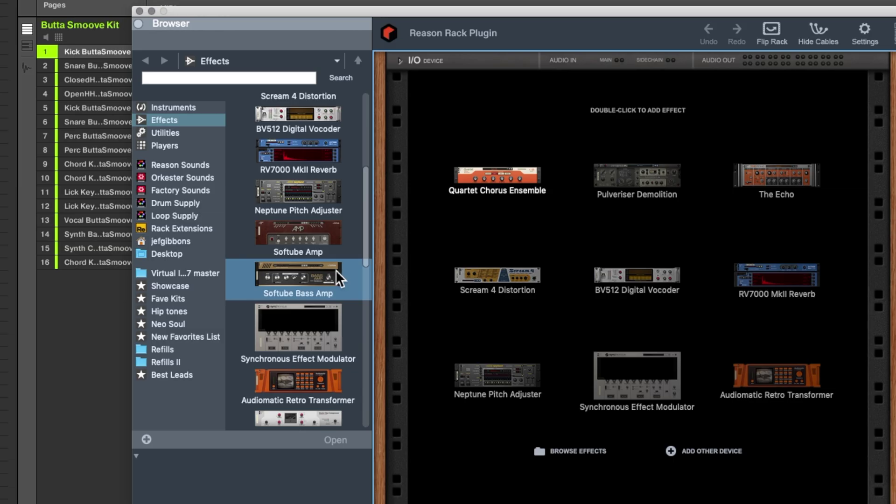
# Try Audiomatic Retro Transformer on Vinyl, then replace it with Scream 4 Distortion (EasyFuzz)
pyautogui.click(291, 168)
pyautogui.click(299, 378)
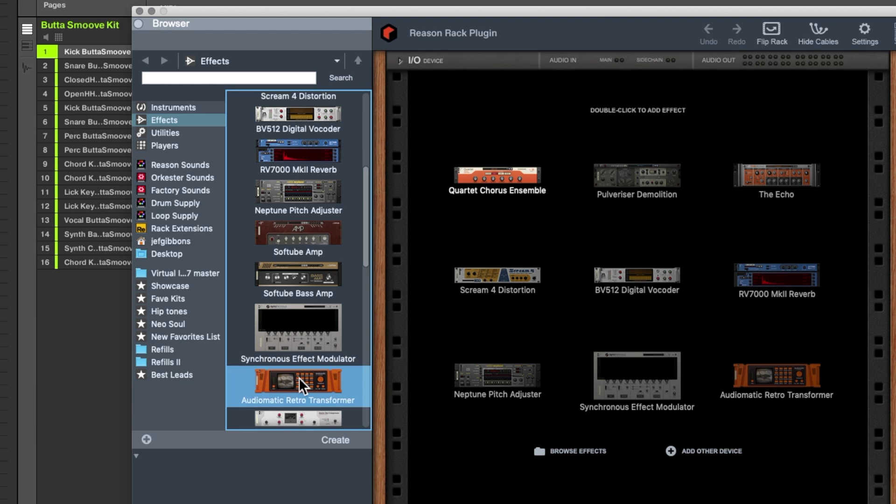
pyautogui.doubleClick(326, 386)
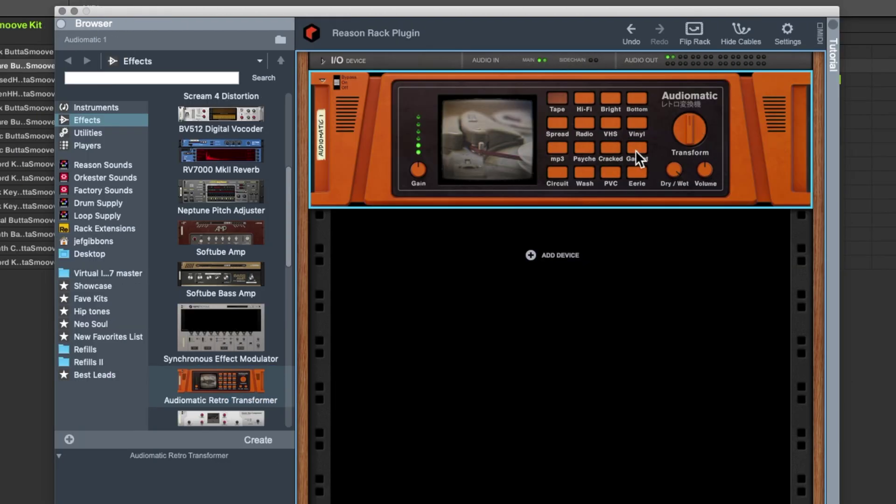
pyautogui.click(634, 123)
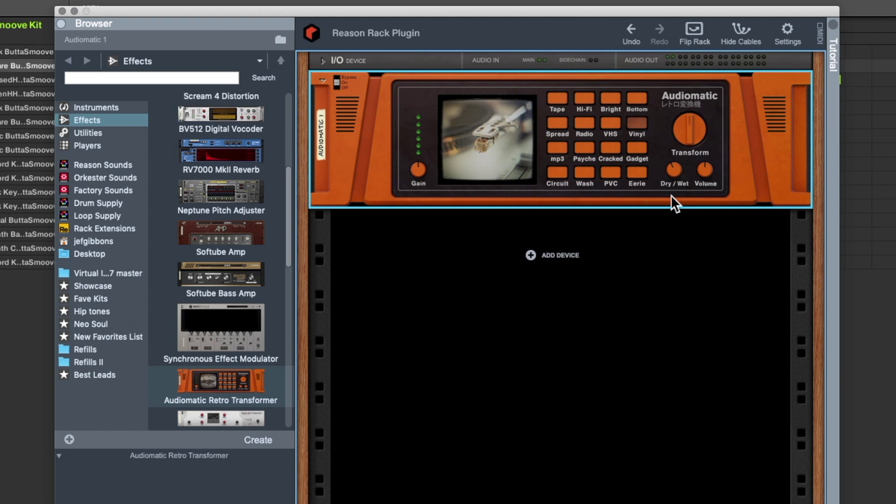
pyautogui.scroll(5, 252, 246)
pyautogui.moveTo(257, 343); pyautogui.dragTo(480, 215)
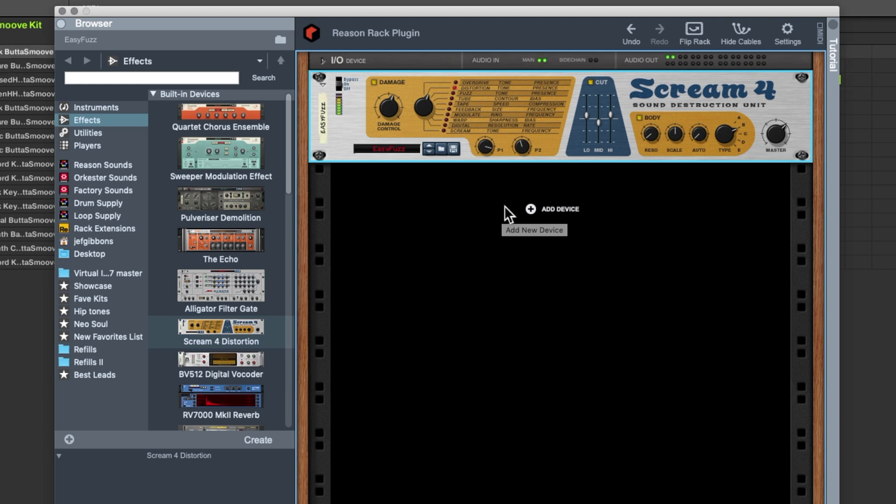
# Unfold the RV7000's Remote Programmer and set its Dry/Wet to 24
pyautogui.scroll(-10, 780, 141)
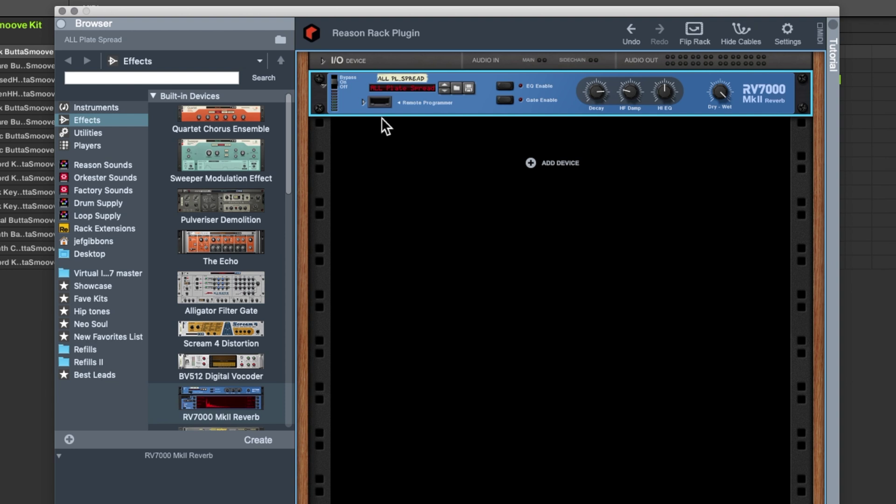
pyautogui.click(363, 102)
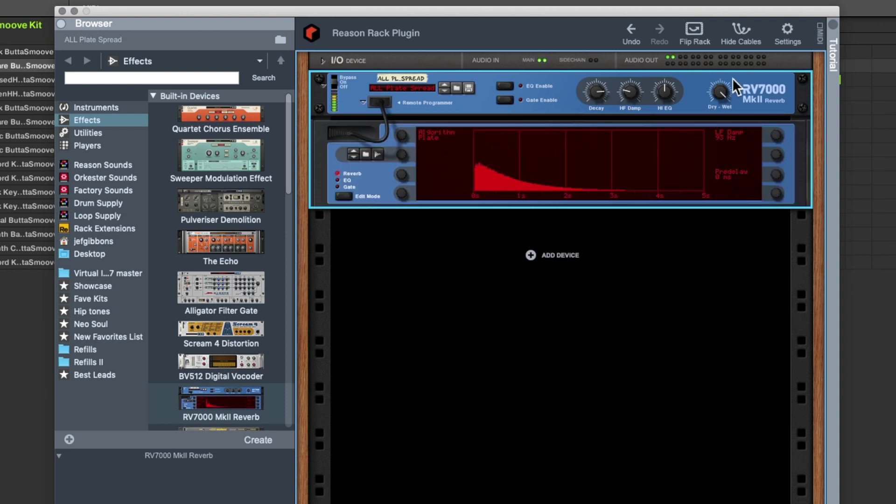
pyautogui.moveTo(725, 90)
pyautogui.mouseDown()
pyautogui.moveTo(722, 114)
pyautogui.moveTo(722, 95)
pyautogui.moveTo(721, 102)
pyautogui.mouseUp()
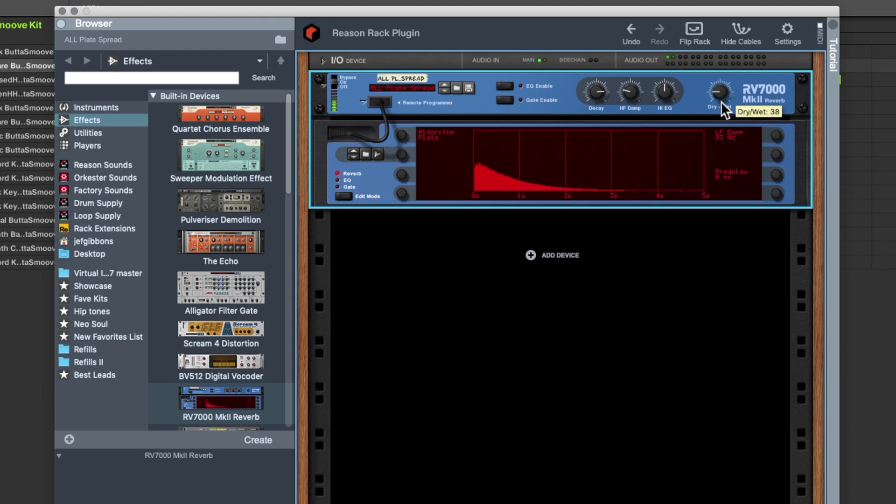
pyautogui.scroll(-3, 721, 102)
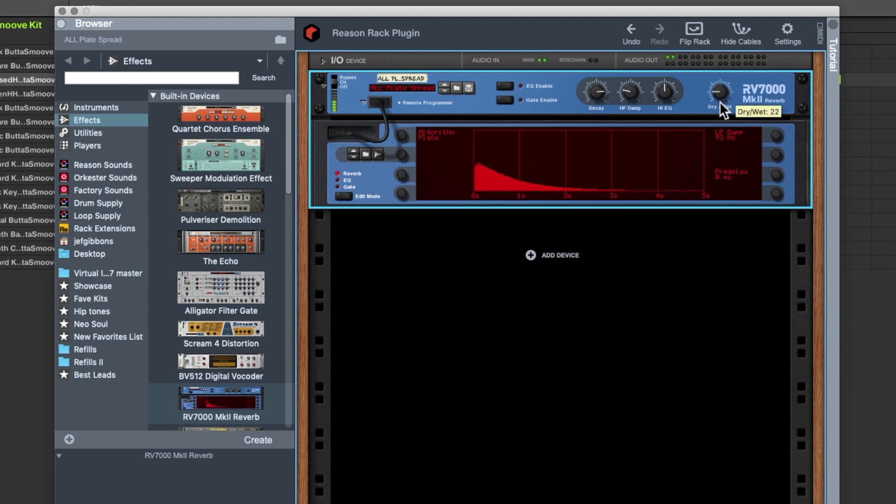
pyautogui.moveTo(720, 102); pyautogui.dragTo(719, 96)
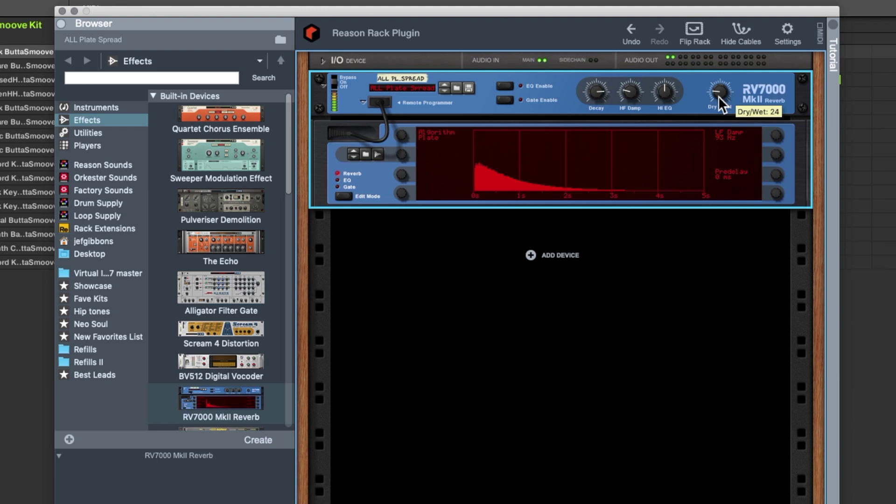